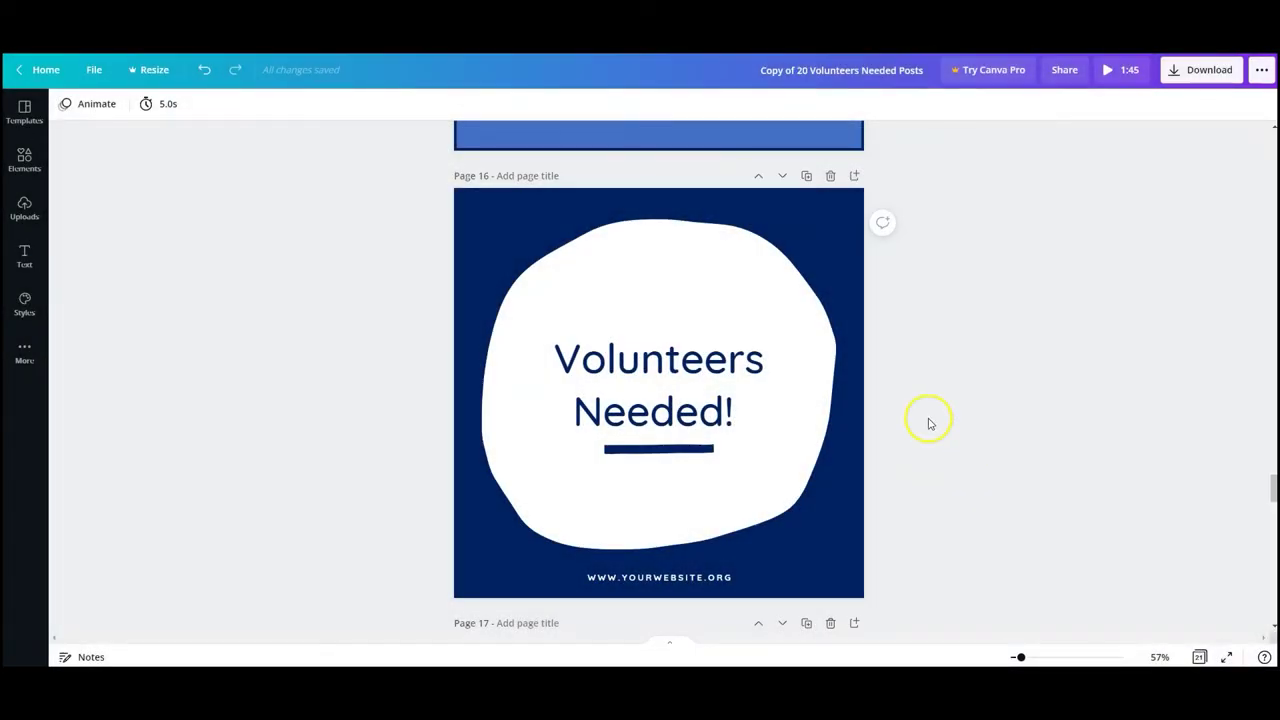
Open the Elements library, look over its categories, and filter it to Photos.
left_click(22, 168)
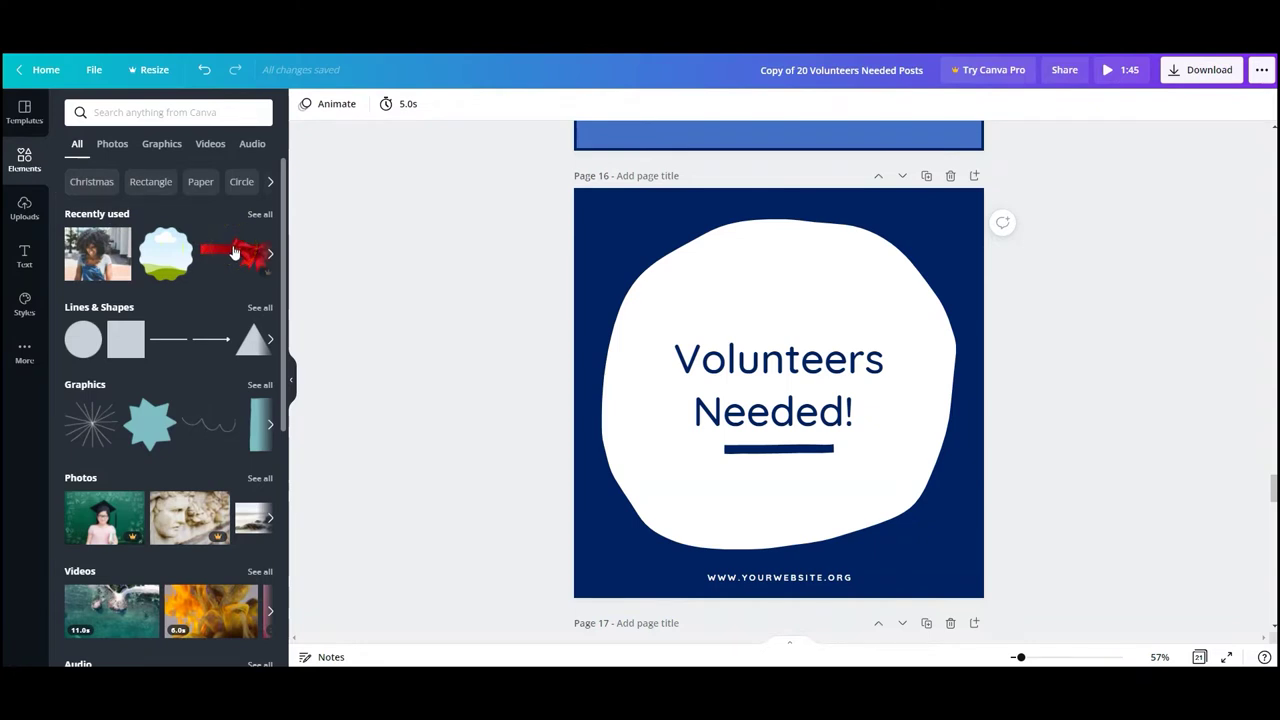
scroll(206, 277, "down", 5)
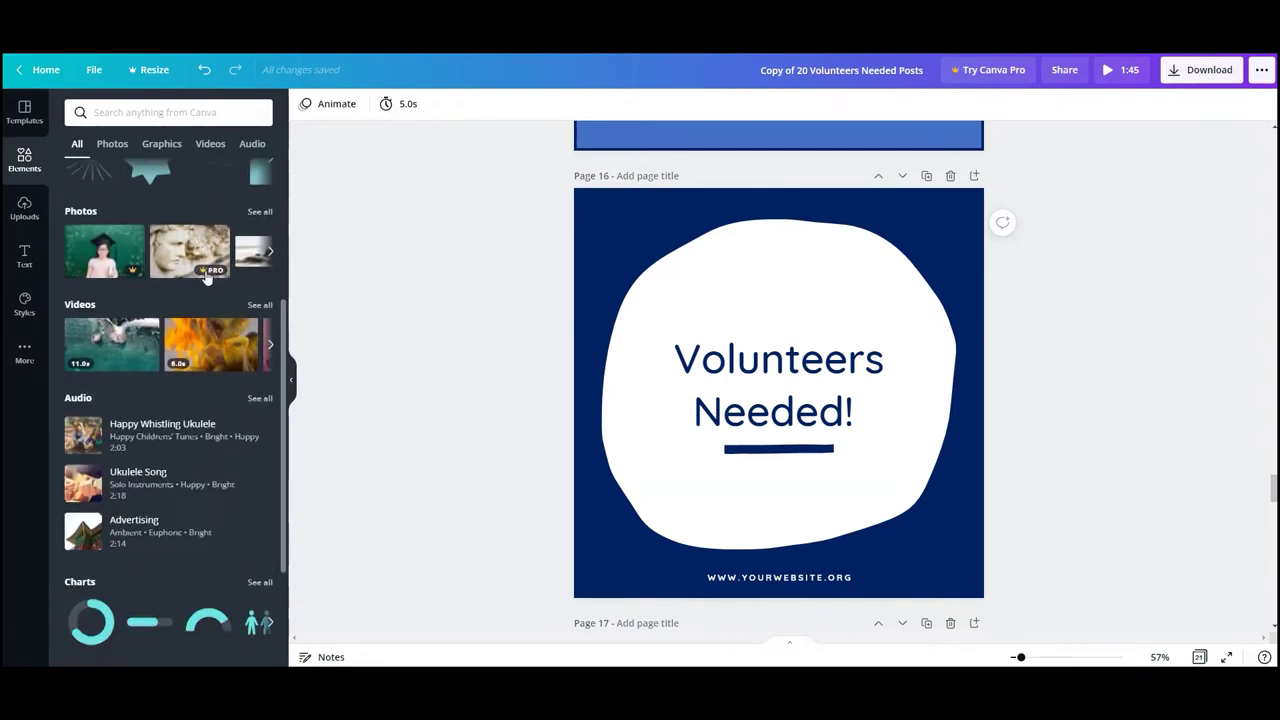
scroll(206, 278, "down", 2)
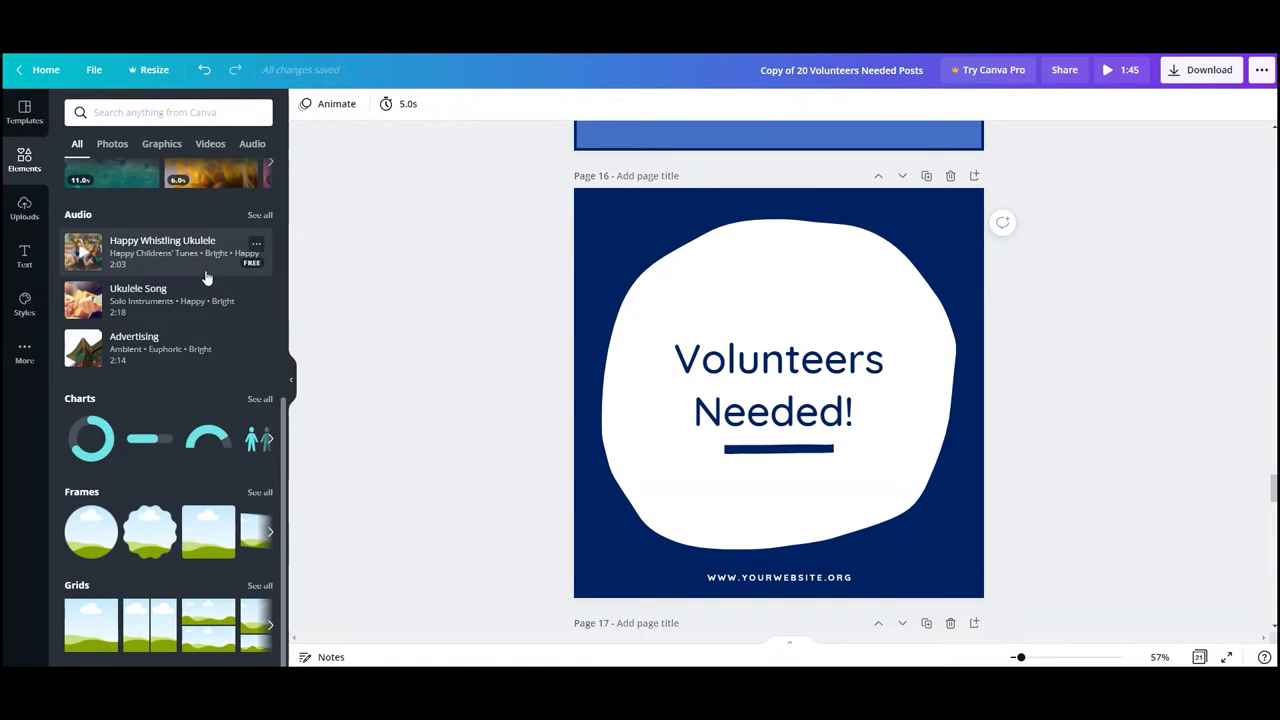
scroll(206, 277, "up", 7)
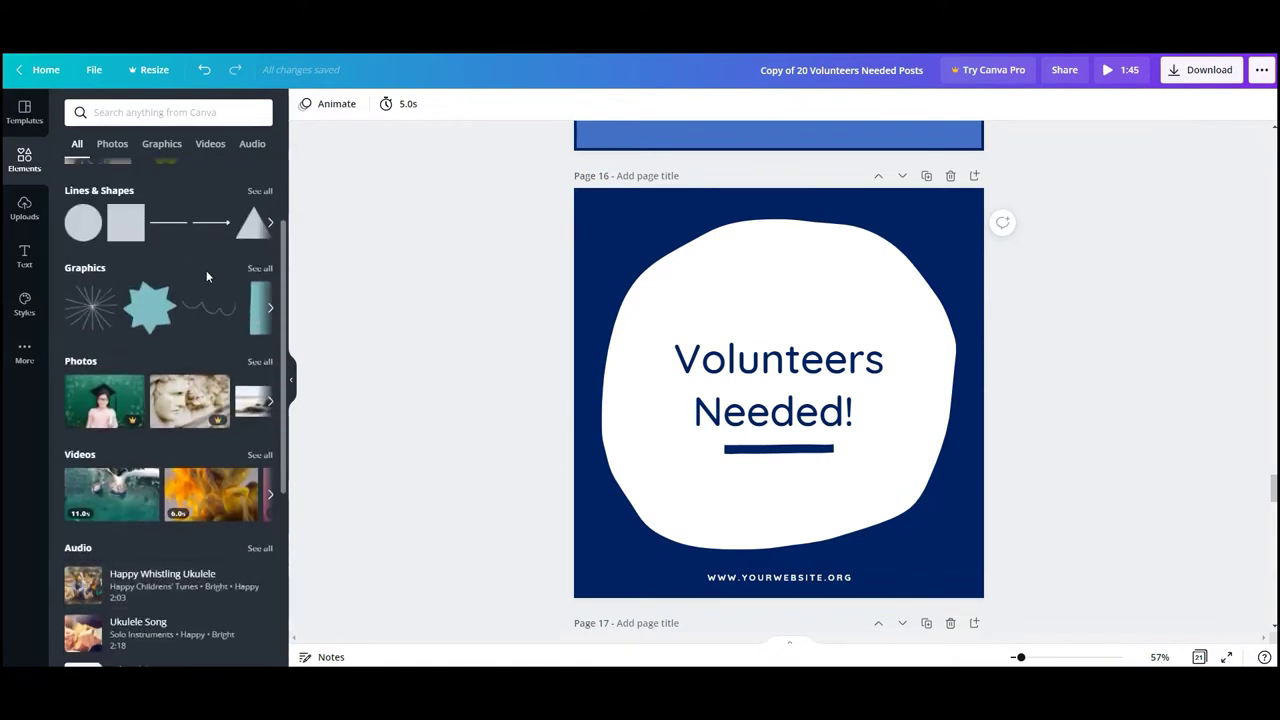
scroll(206, 277, "up", 1)
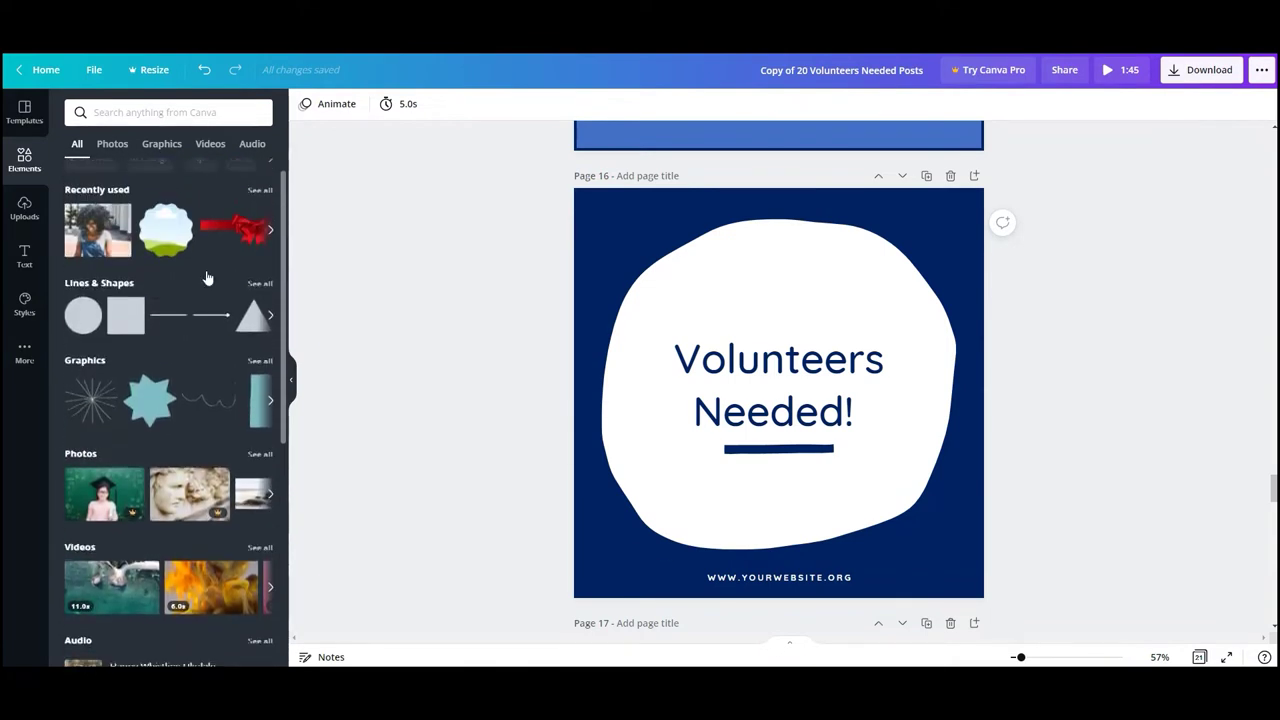
left_click(112, 147)
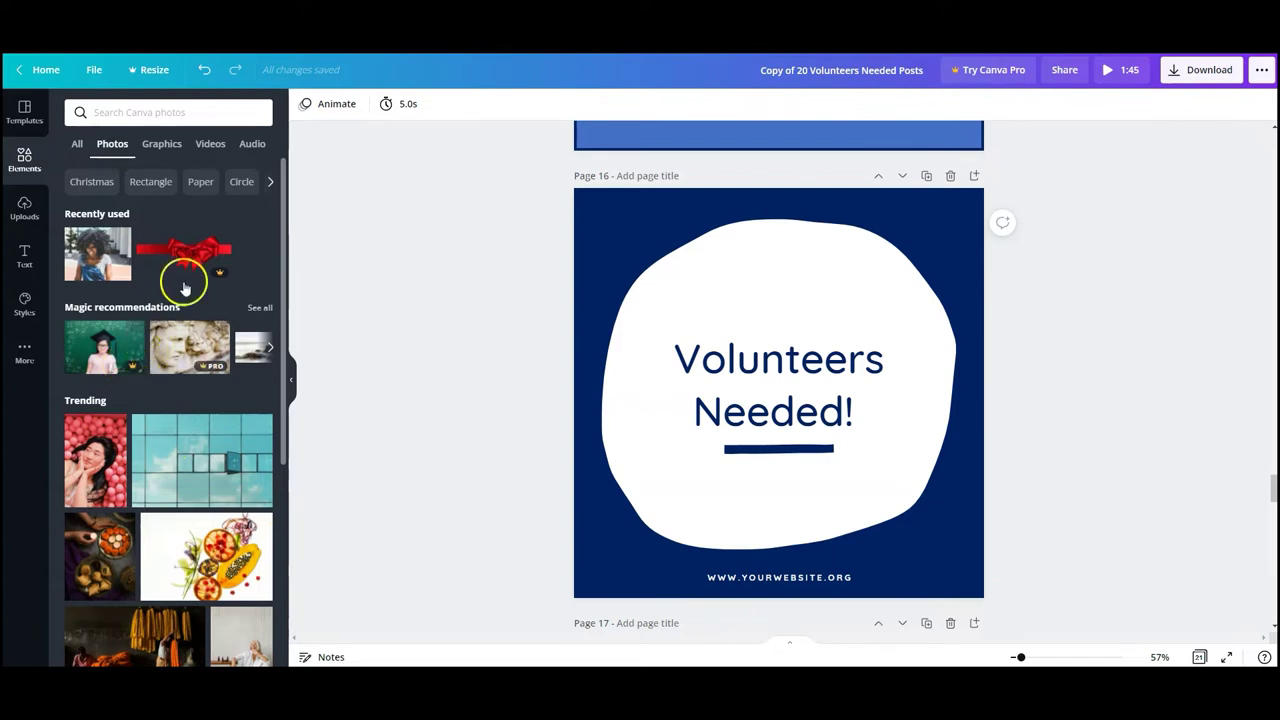
Return to All, search elements for 'volunteers' and expand the suggested search topics.
left_click(112, 143)
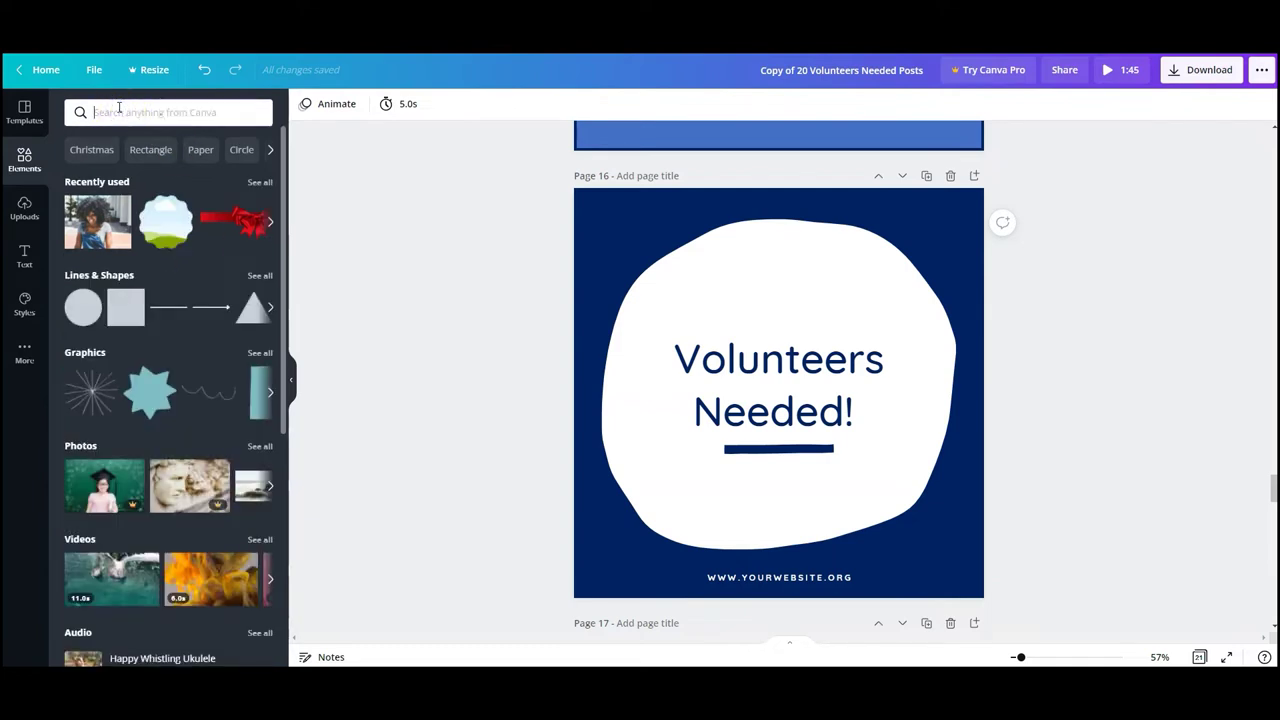
type("volunteers")
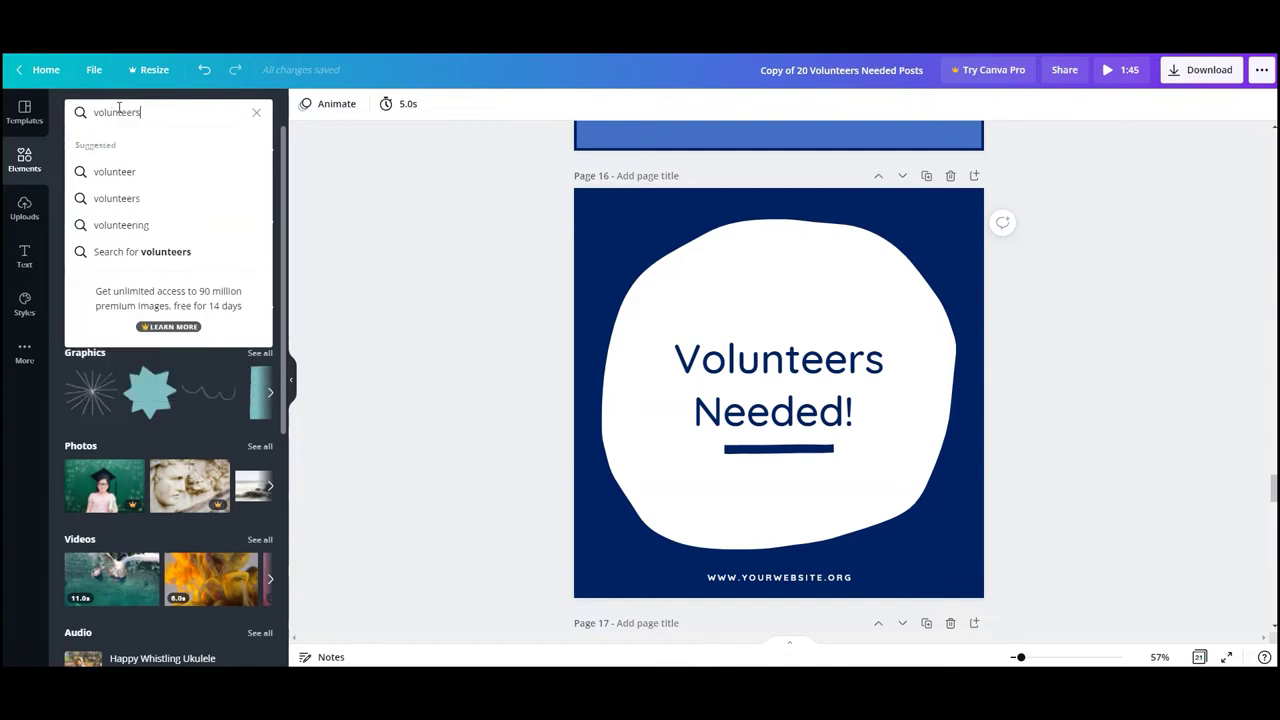
key("Return")
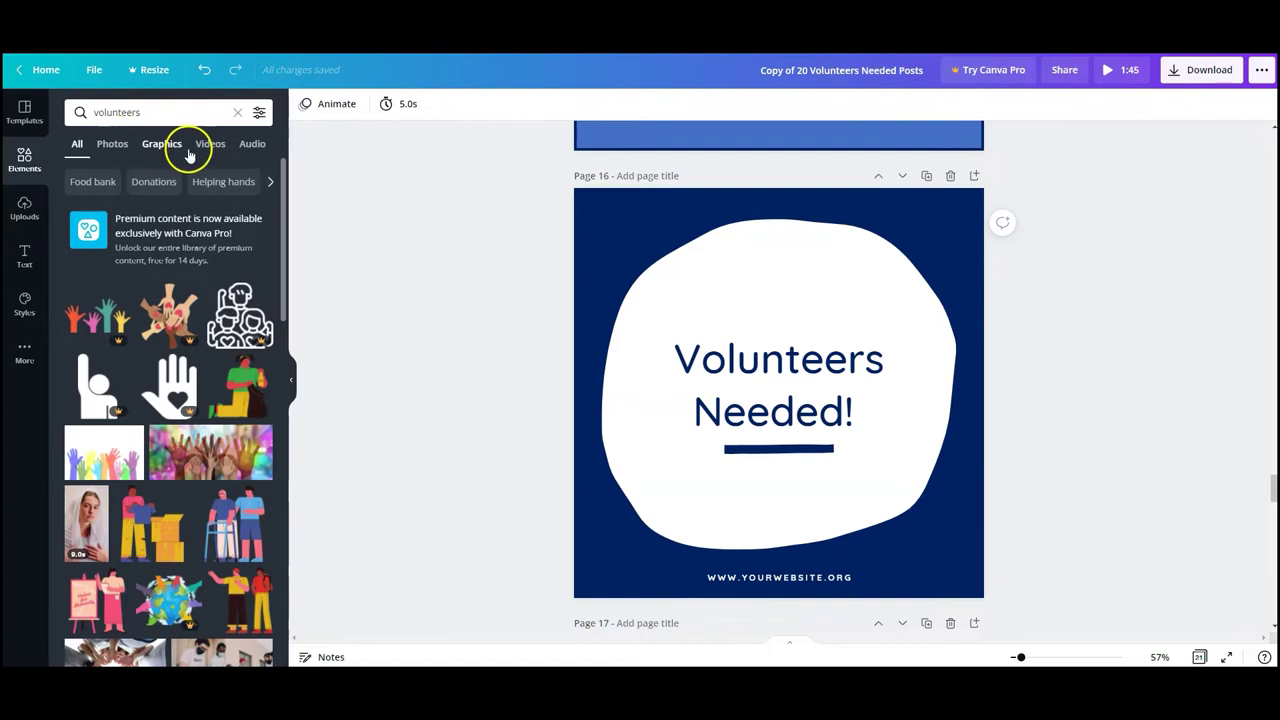
left_click(270, 182)
left_click(270, 182)
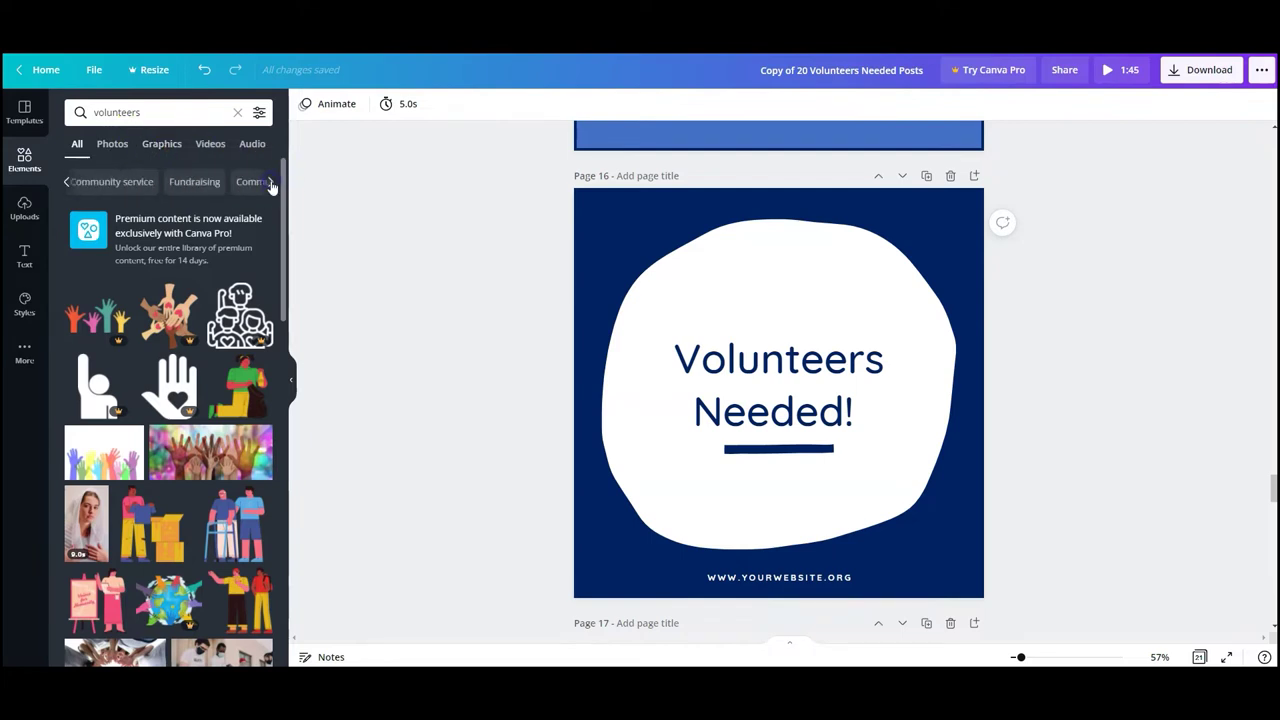
left_click(270, 182)
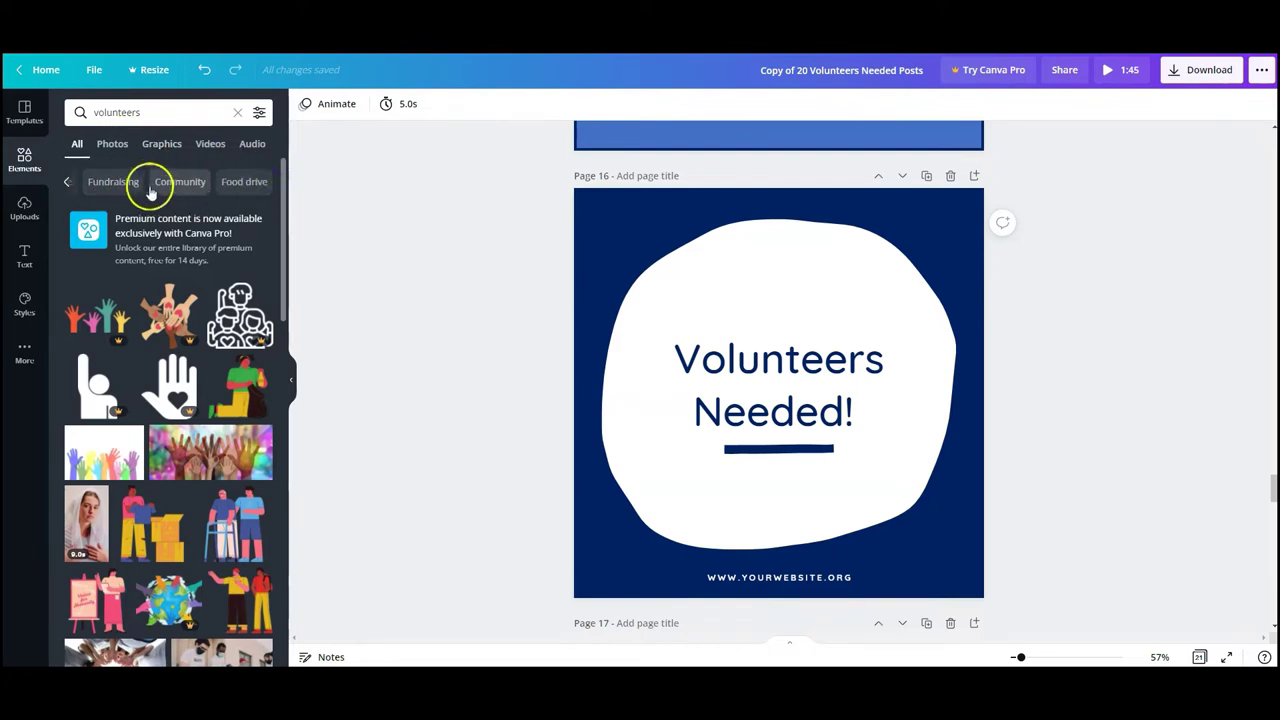
Browse the Photos, Graphics, Videos and Audio results, return to All, and dismiss the filters.
left_click(113, 145)
scroll(123, 163, "down", 2)
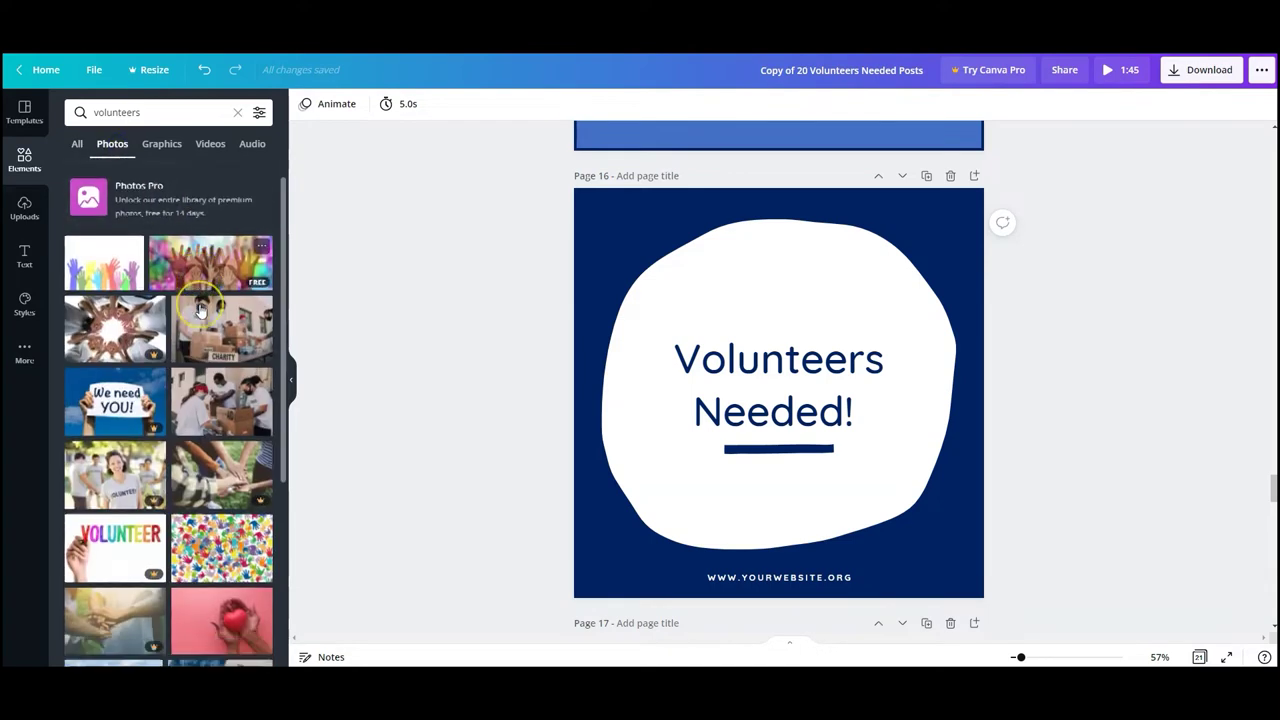
left_click(155, 145)
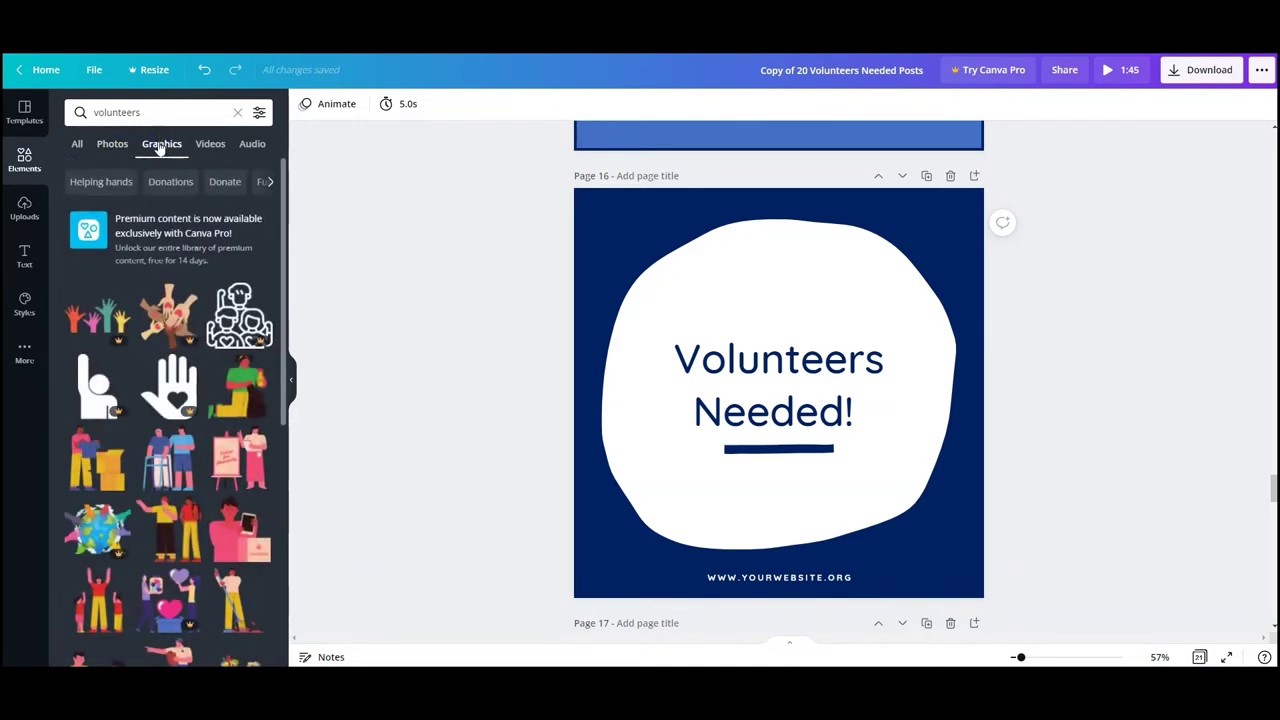
left_click(206, 146)
left_click(251, 145)
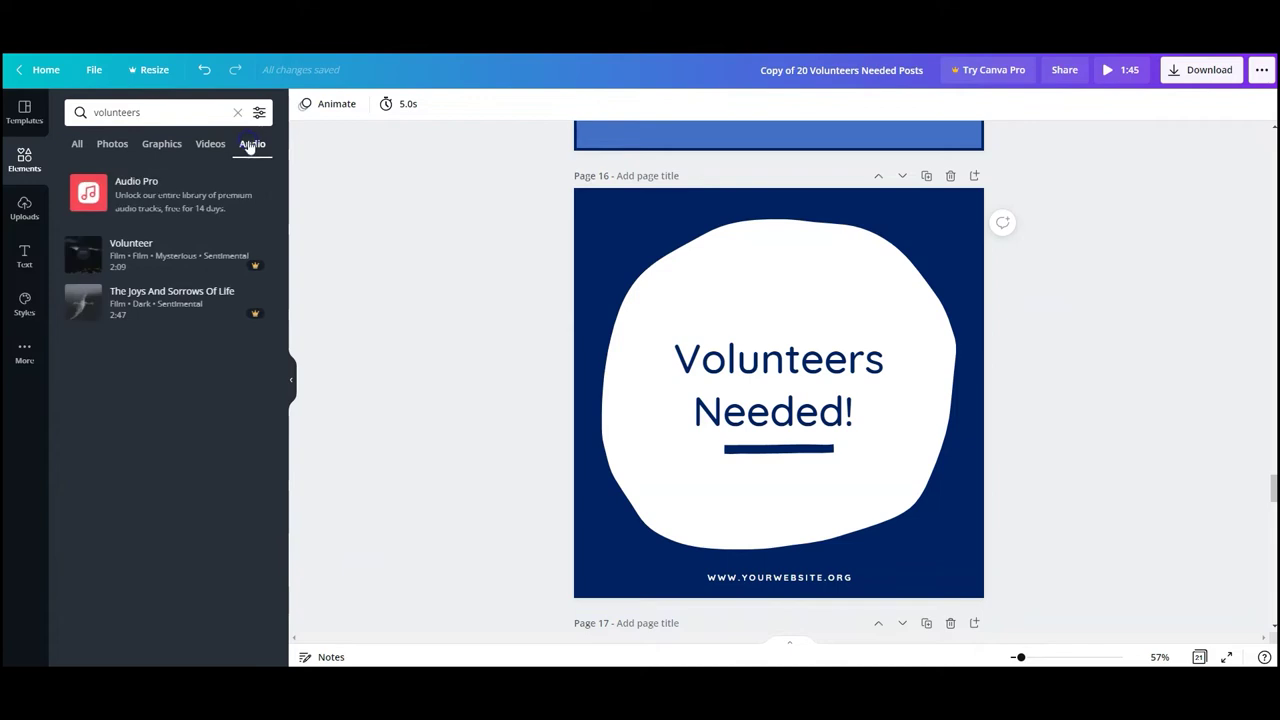
left_click(78, 145)
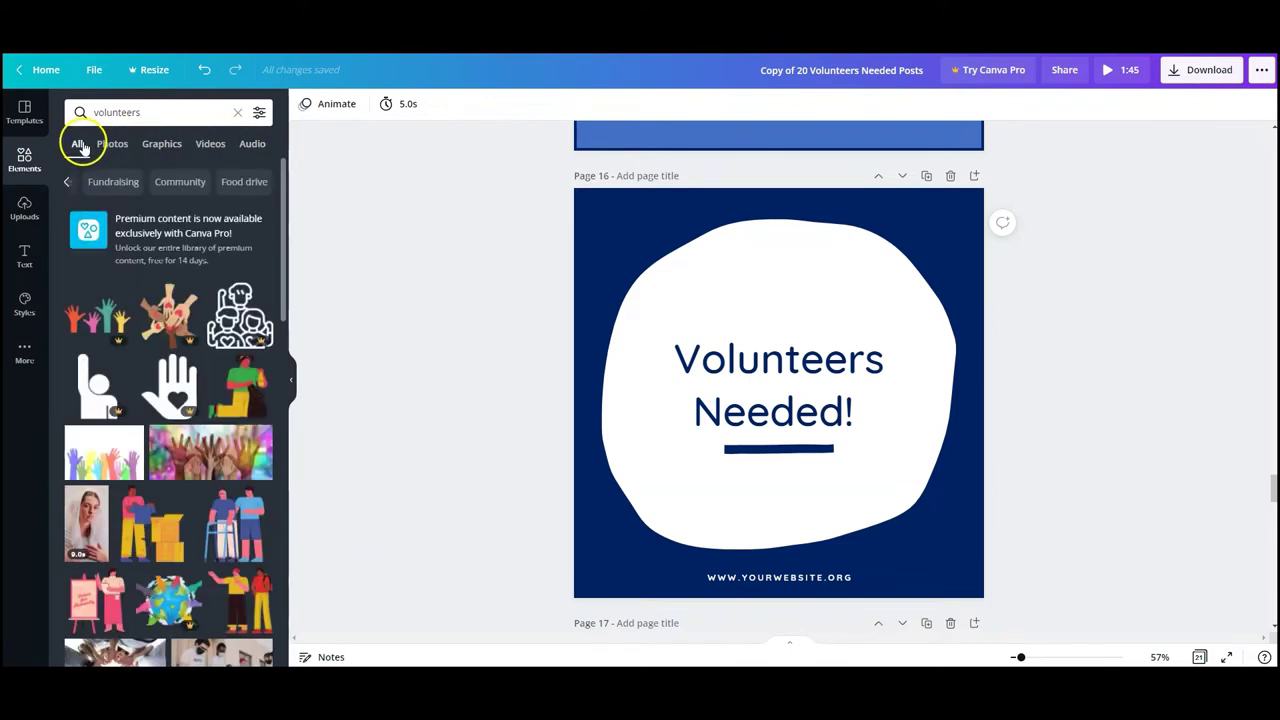
left_click(259, 112)
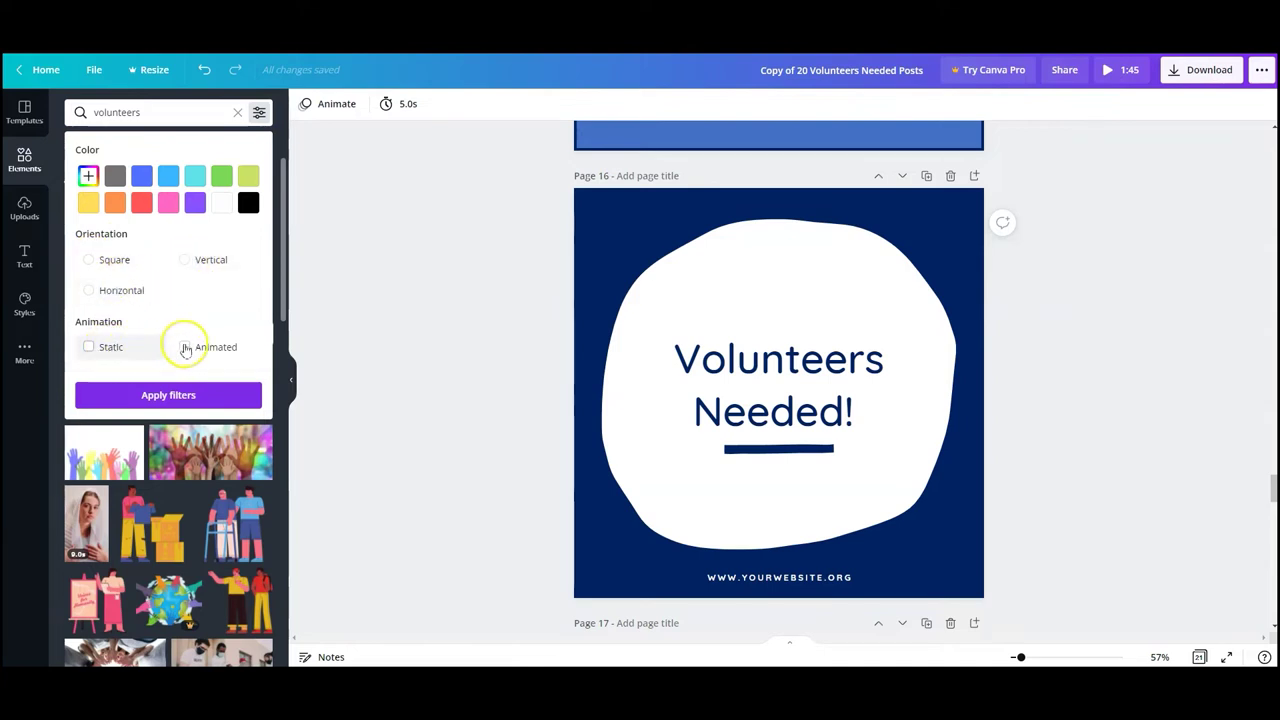
left_click(391, 293)
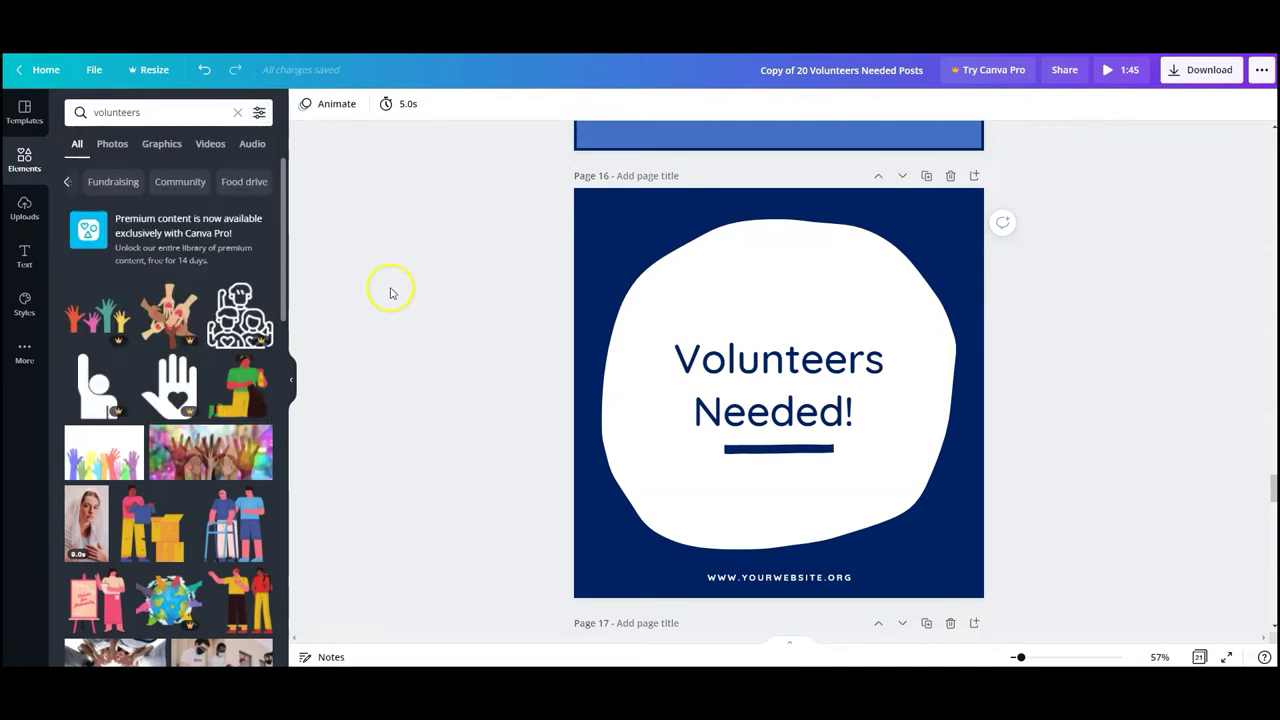
left_click(22, 210)
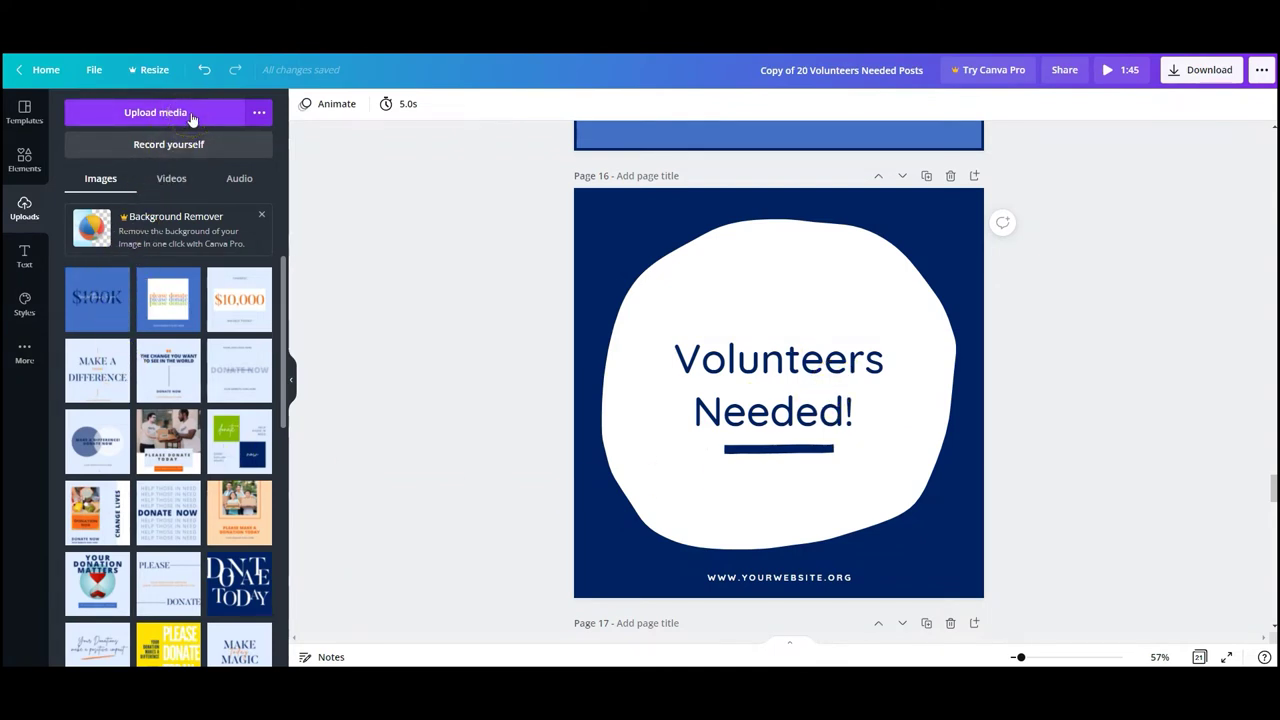
left_click(258, 112)
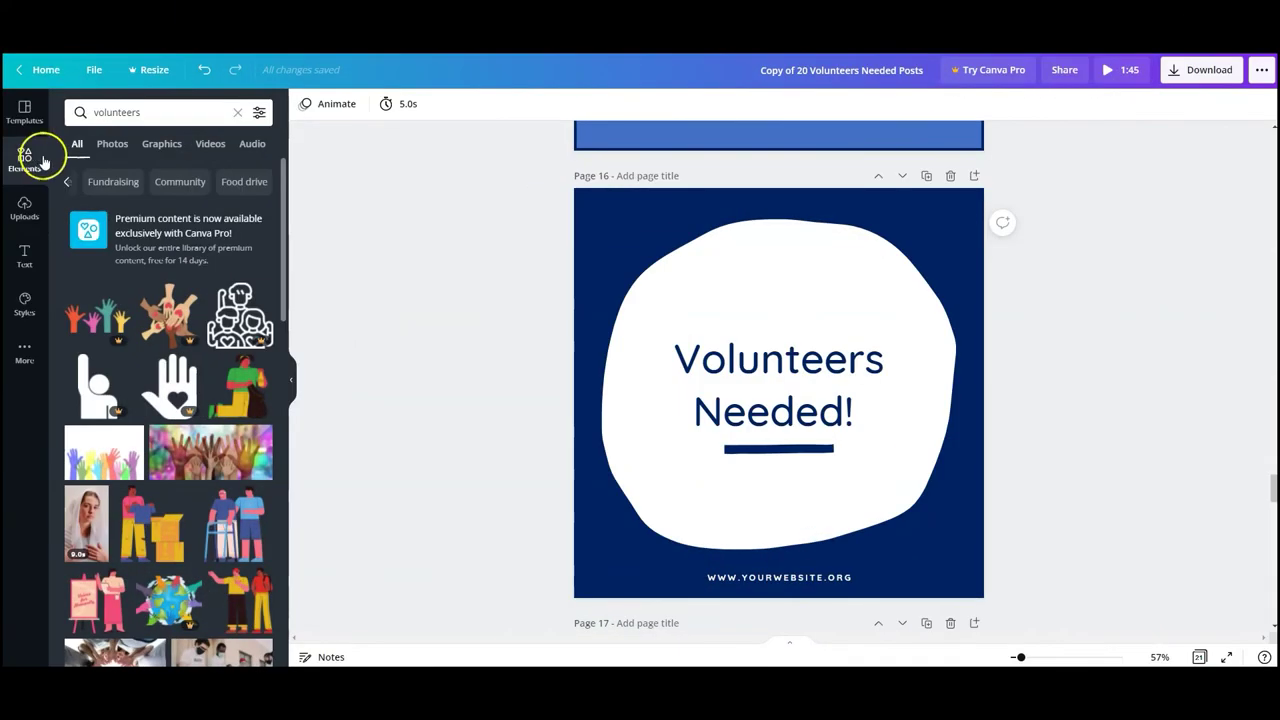
Add a line chart to page 16, fit it in the white shape, and lower the title.
scroll(147, 457, "down", 5)
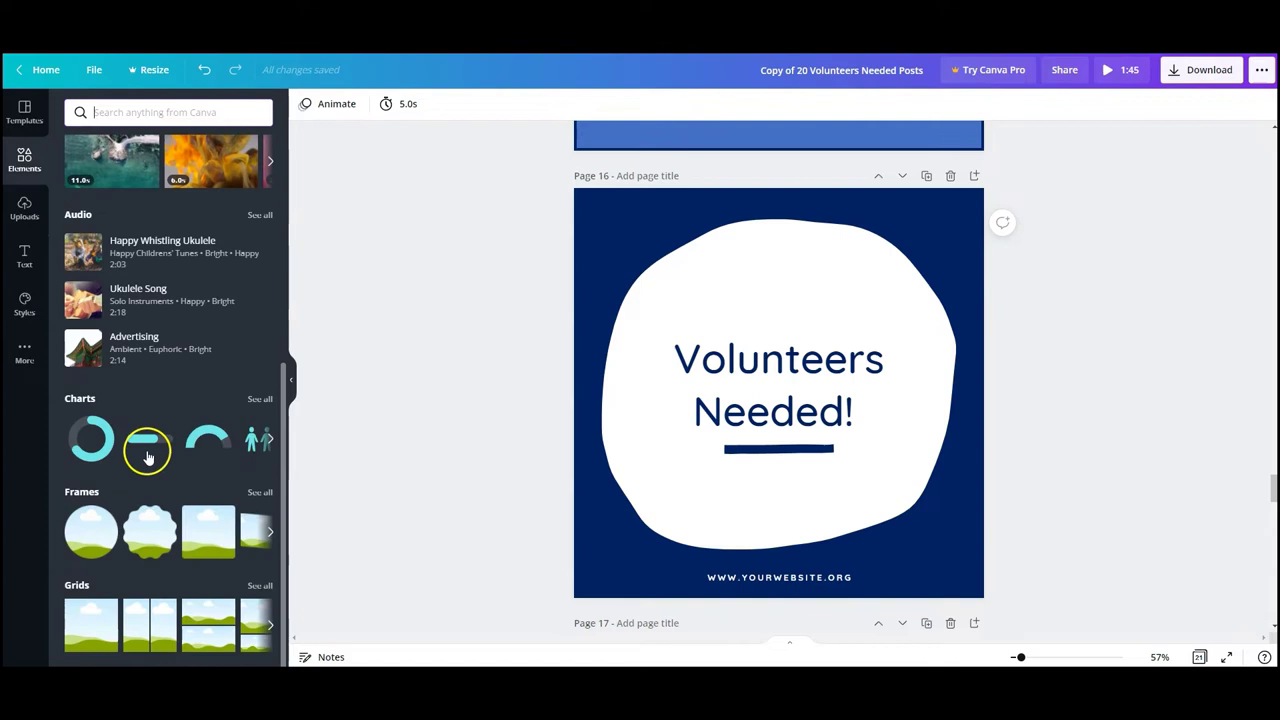
left_click(260, 398)
left_click(191, 409)
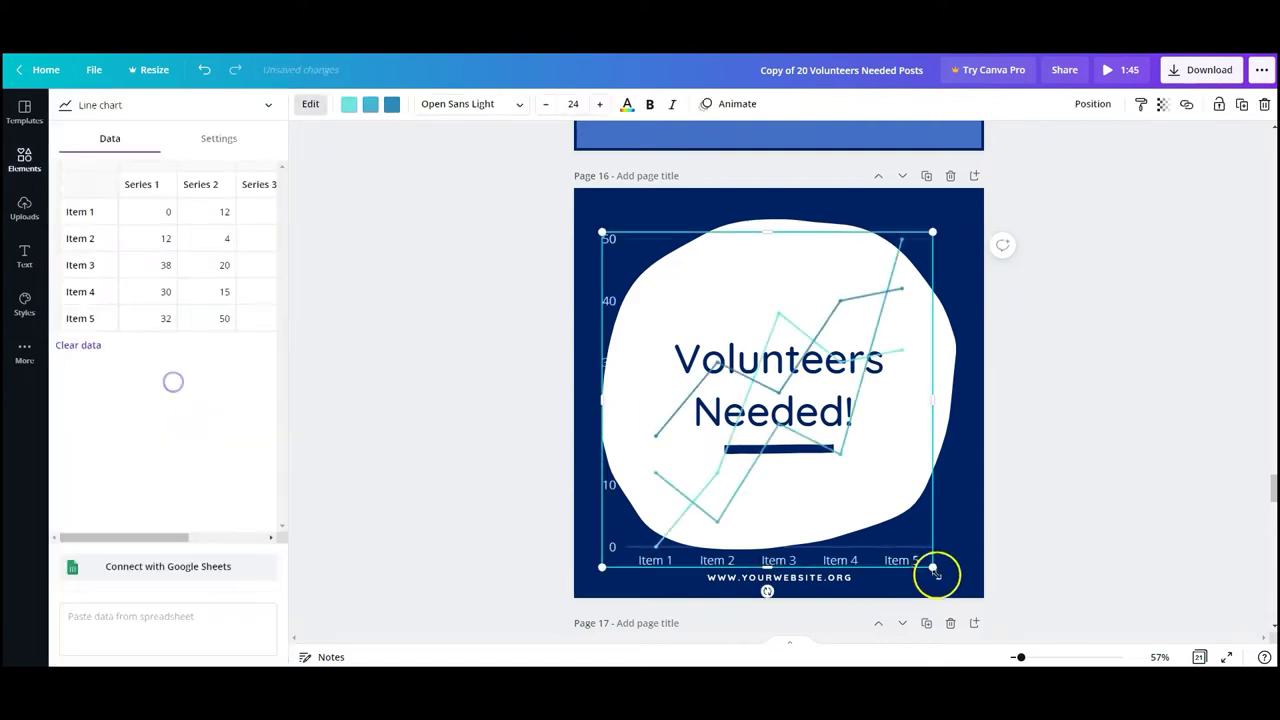
left_click_drag(933, 567, 766, 400)
left_click_drag(711, 321, 791, 306)
left_click_drag(775, 415, 775, 535)
mouse_move(769, 300)
left_mouse_down()
mouse_move(769, 352)
mouse_move(791, 300)
left_mouse_up()
Set the chart colour to black and enter data values 34, 5 and 7.
left_click(349, 104)
left_click(222, 398)
left_click(310, 104)
left_click(166, 210)
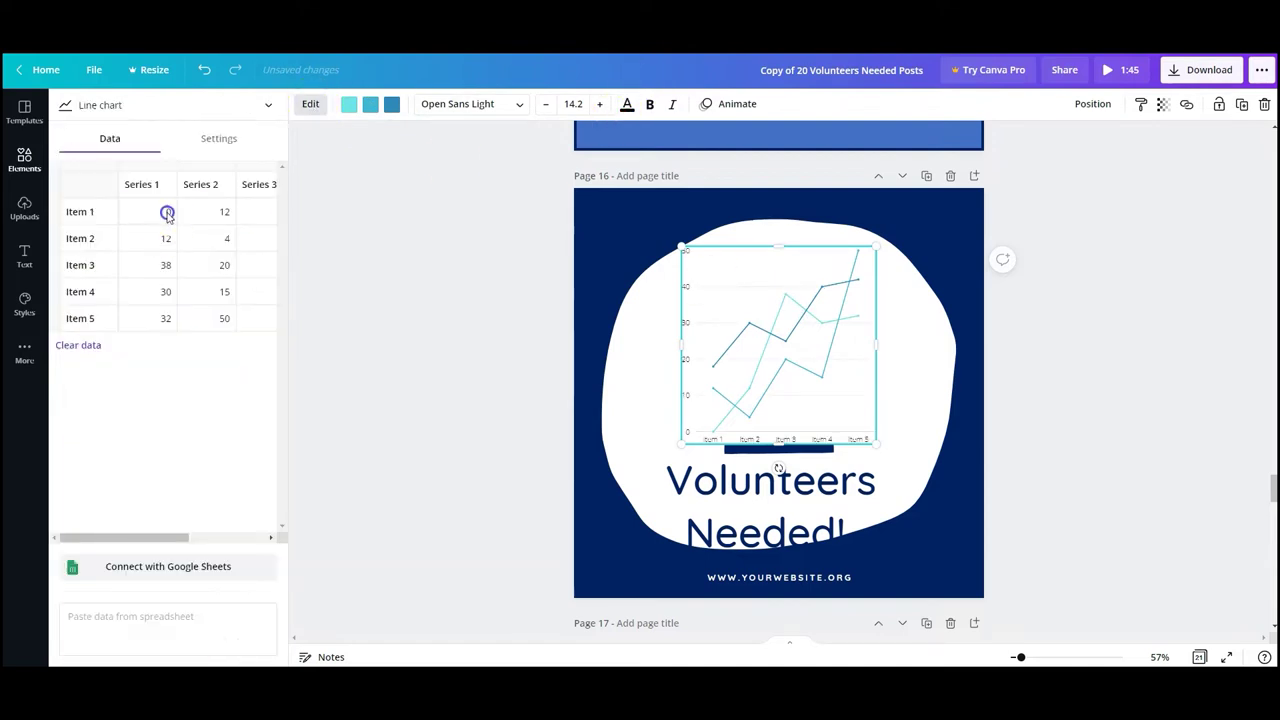
left_click(218, 212)
type("34")
left_click(157, 238)
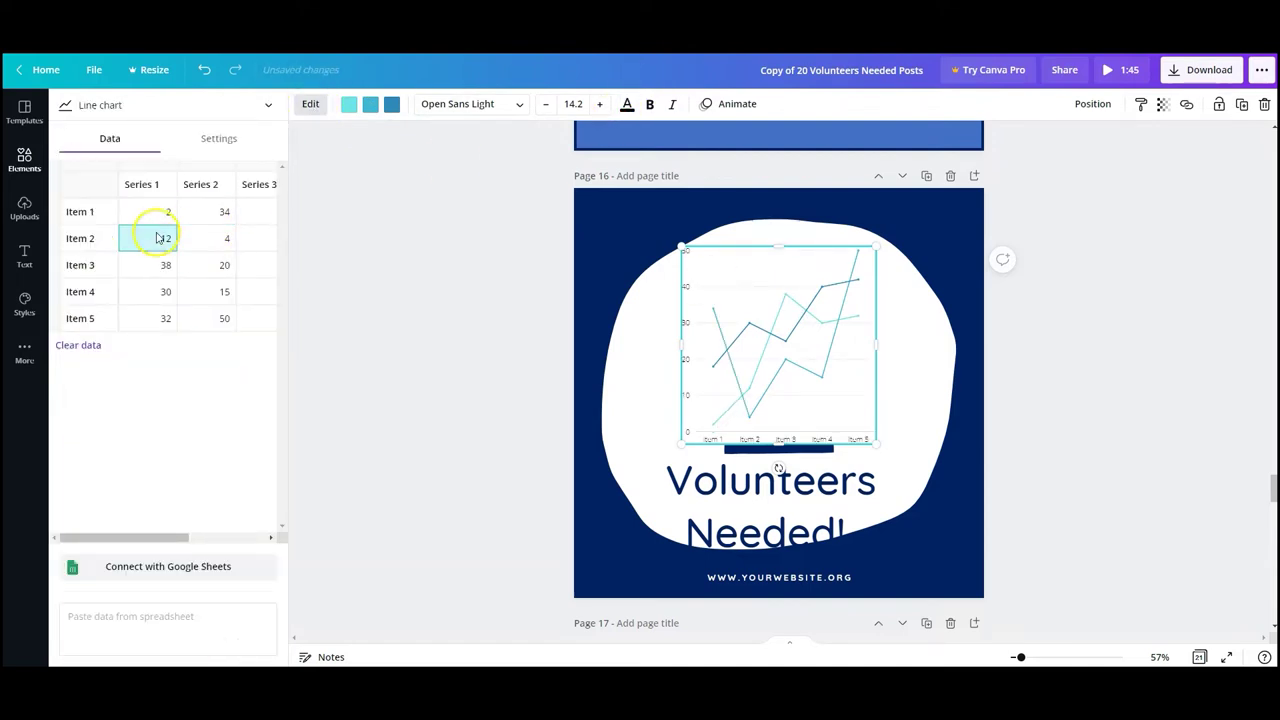
type("5")
key("Tab")
type("7")
key("Tab")
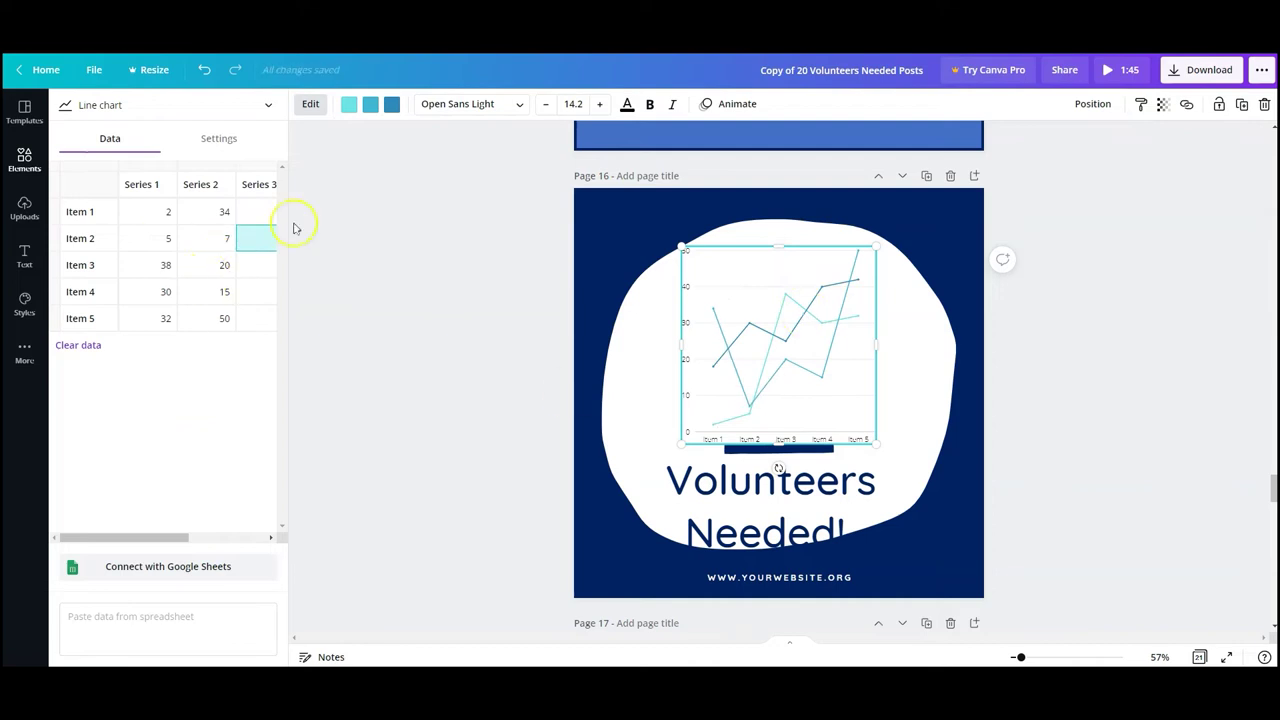
Try area and donut chart types, then settle on a funnel chart and close the data panel.
left_click(150, 105)
scroll(135, 110, "down", 3)
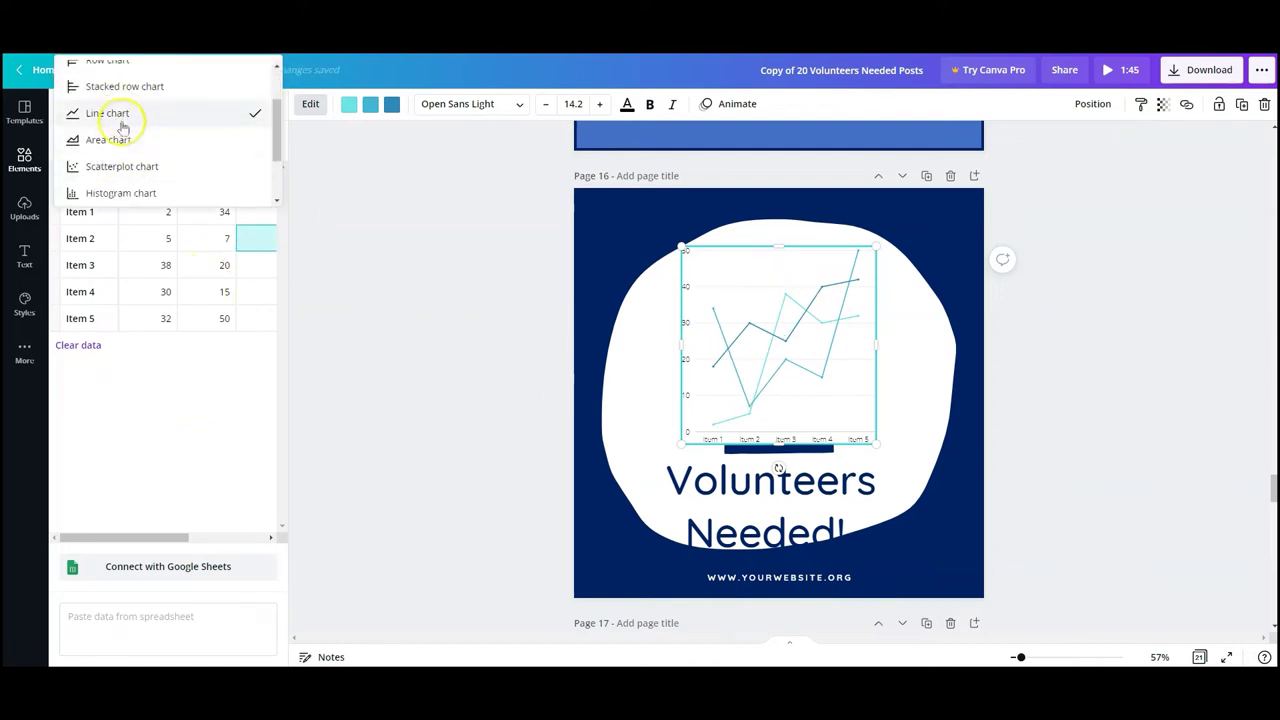
left_click(122, 137)
left_click(150, 105)
scroll(157, 206, "down", 3)
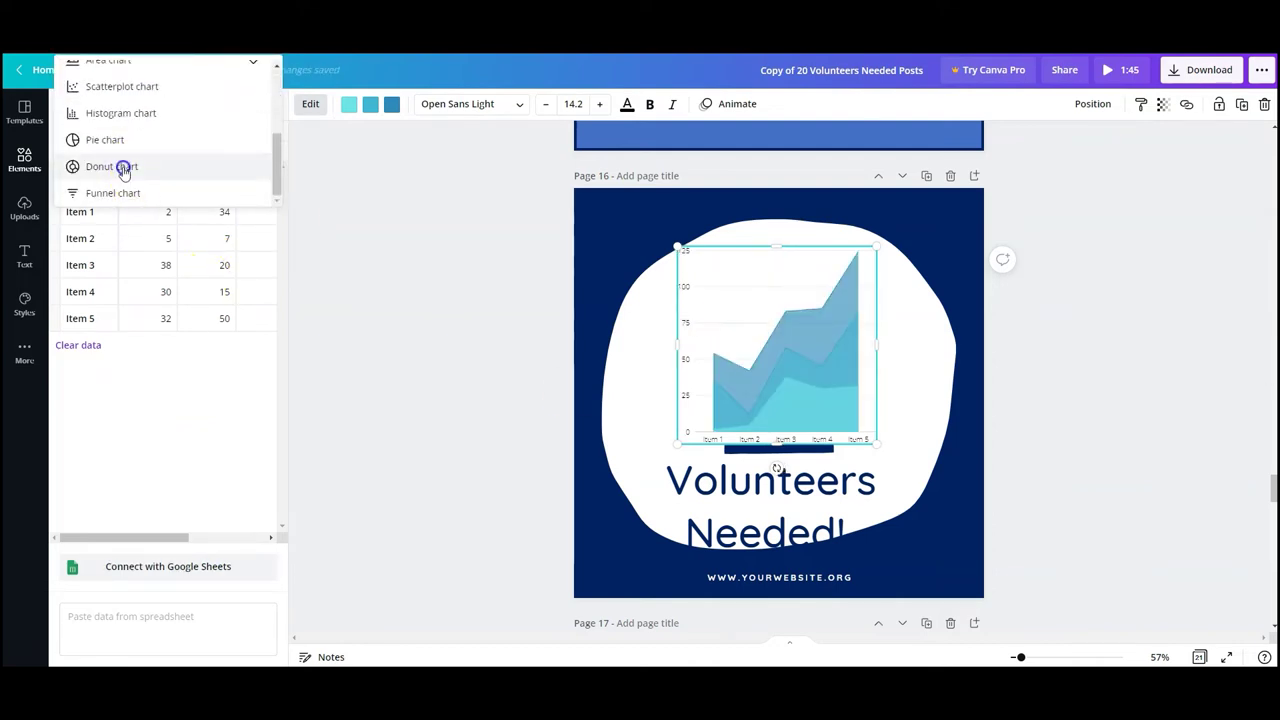
left_click(121, 167)
left_click(140, 105)
scroll(130, 170, "down", 3)
left_click(118, 190)
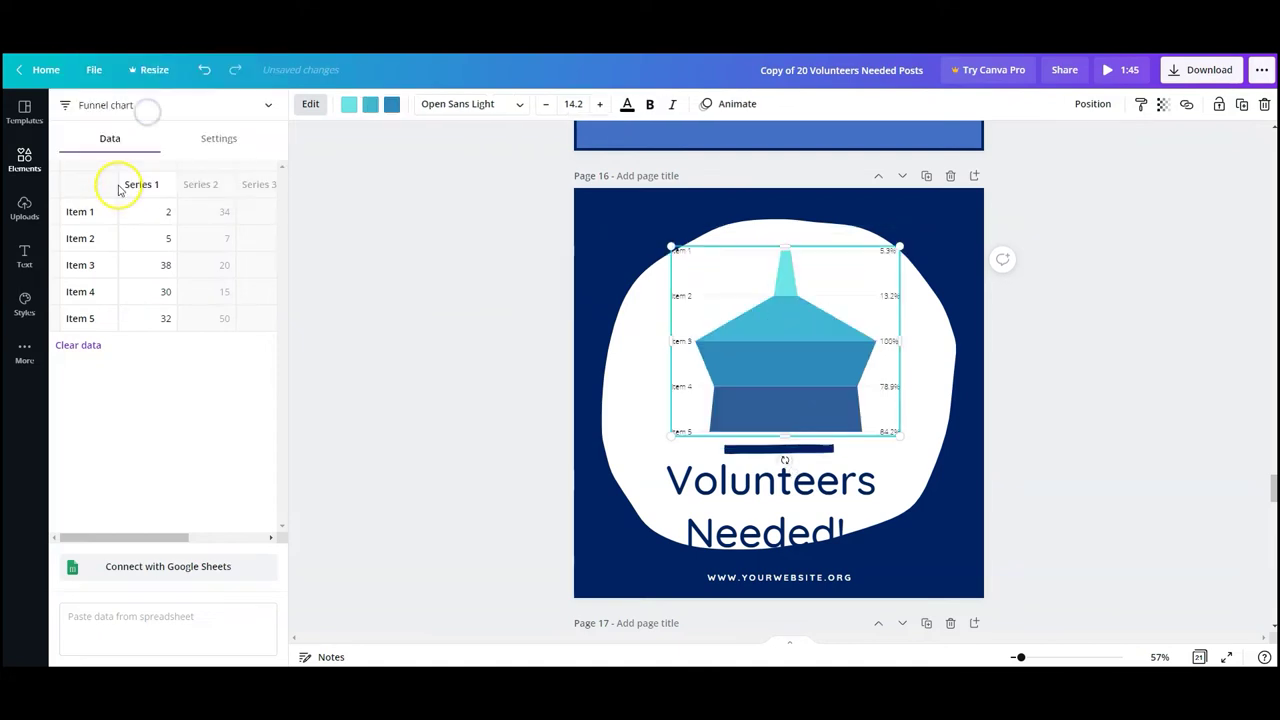
left_click(447, 282)
scroll(757, 410, "down", 5)
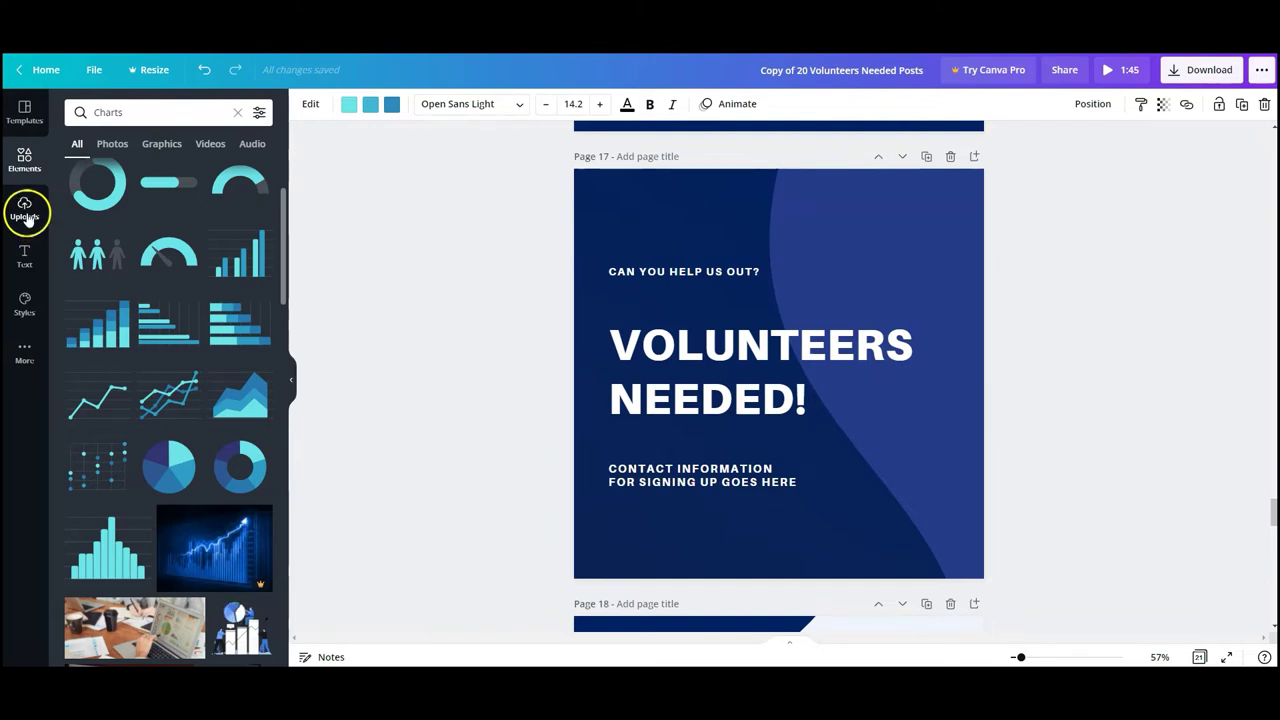
Clear the Charts search and scroll through all Frames to find the diamond frame.
left_click(24, 158)
scroll(140, 340, "down", 5)
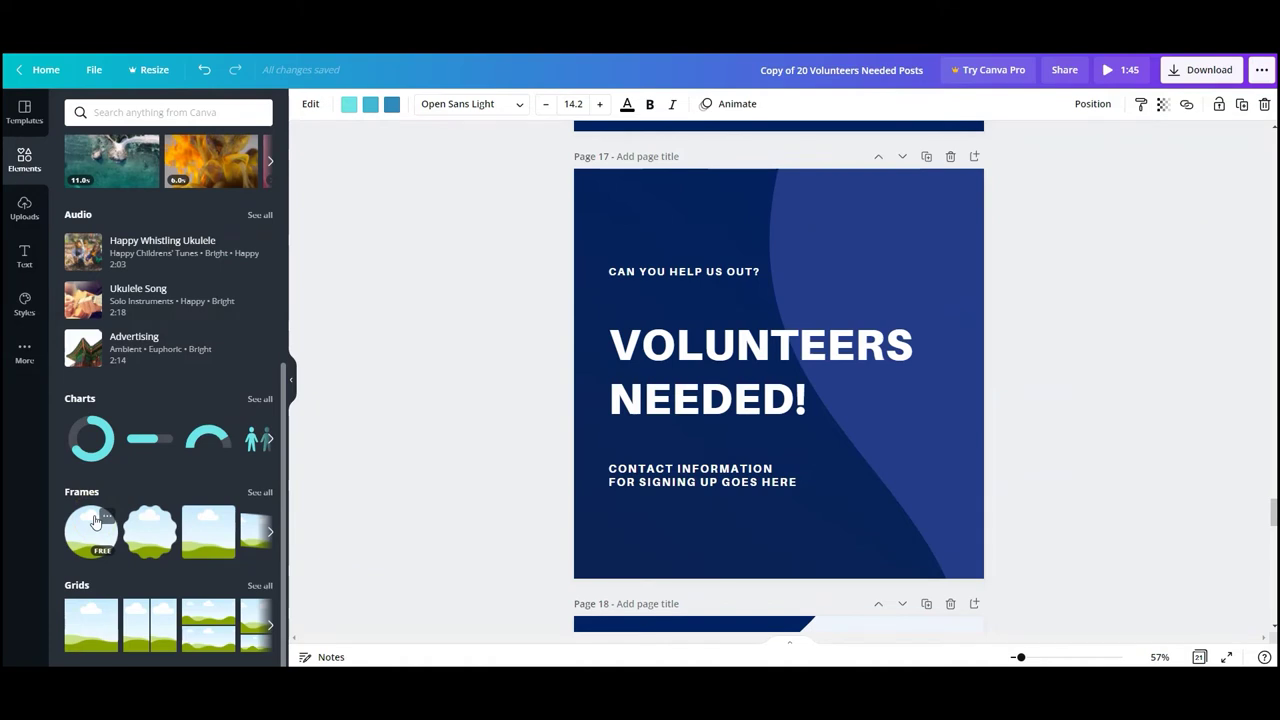
left_click(259, 492)
scroll(192, 414, "down", 3)
scroll(198, 418, "down", 8)
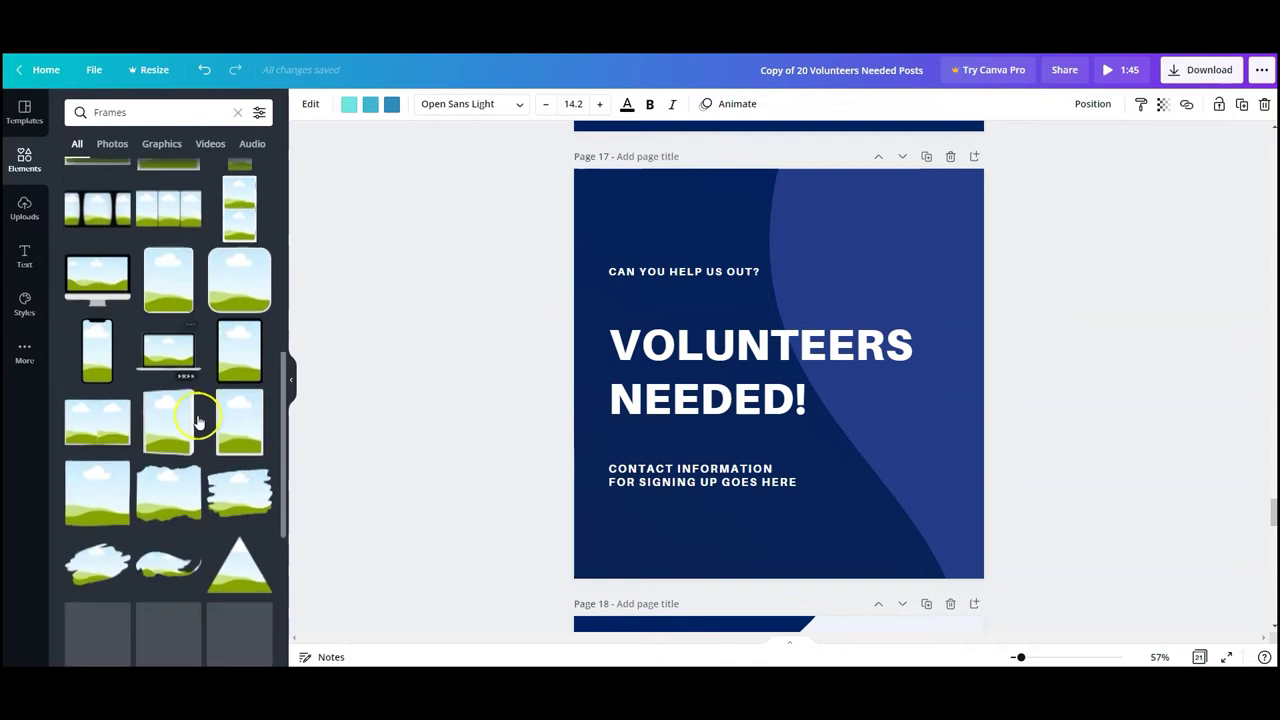
scroll(198, 422, "down", 4)
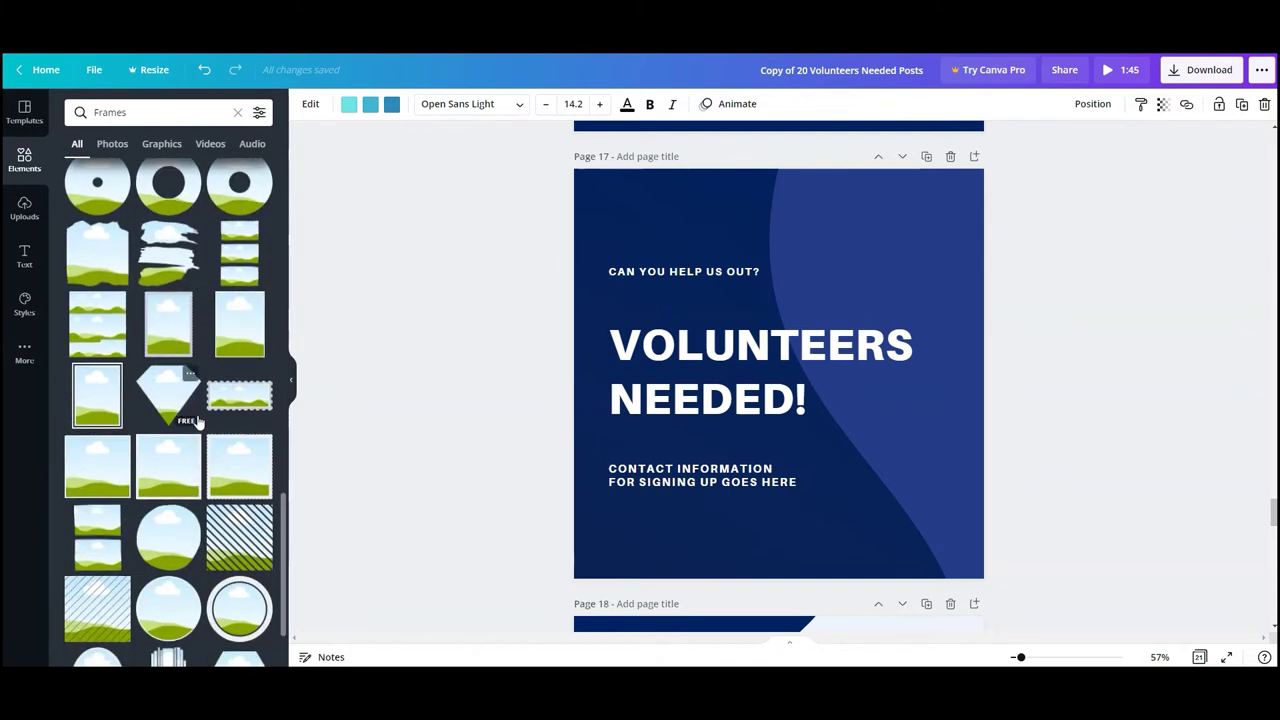
scroll(198, 422, "down", 5)
scroll(198, 422, "up", 3)
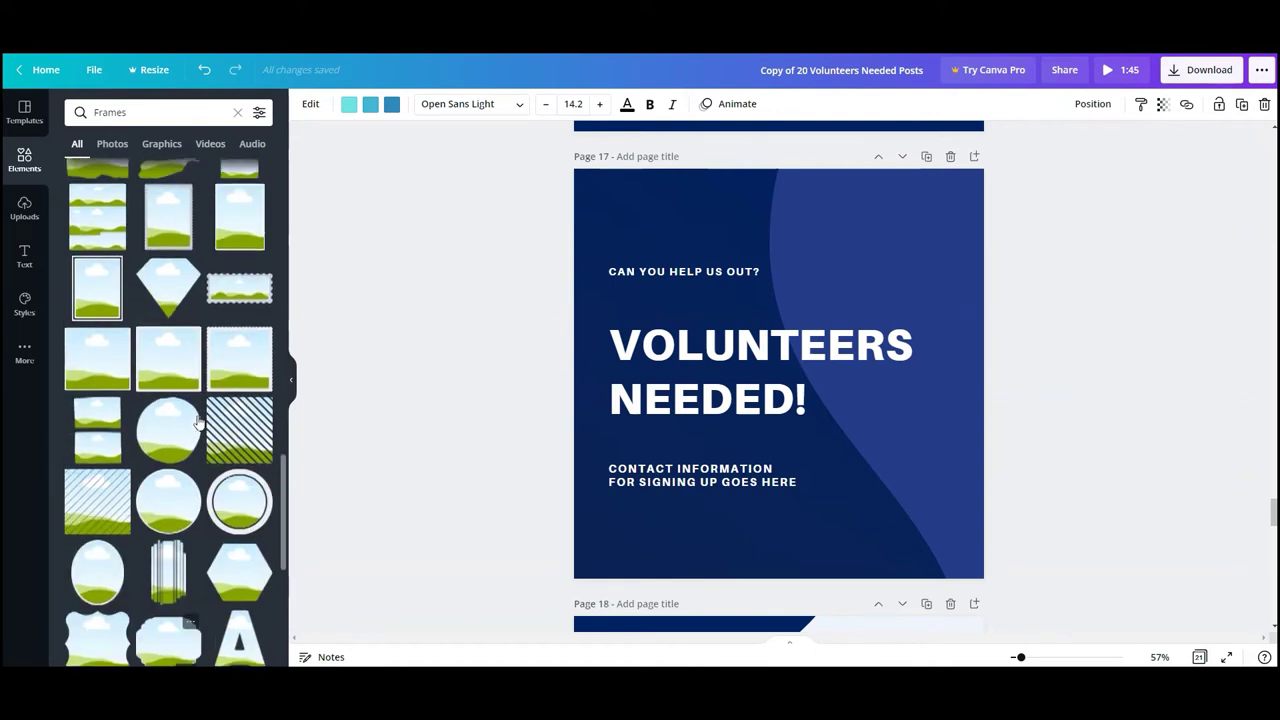
scroll(198, 422, "up", 3)
Place the diamond frame at page 17's lower right and fill it with the woman's photo, nudged right.
left_click(175, 495)
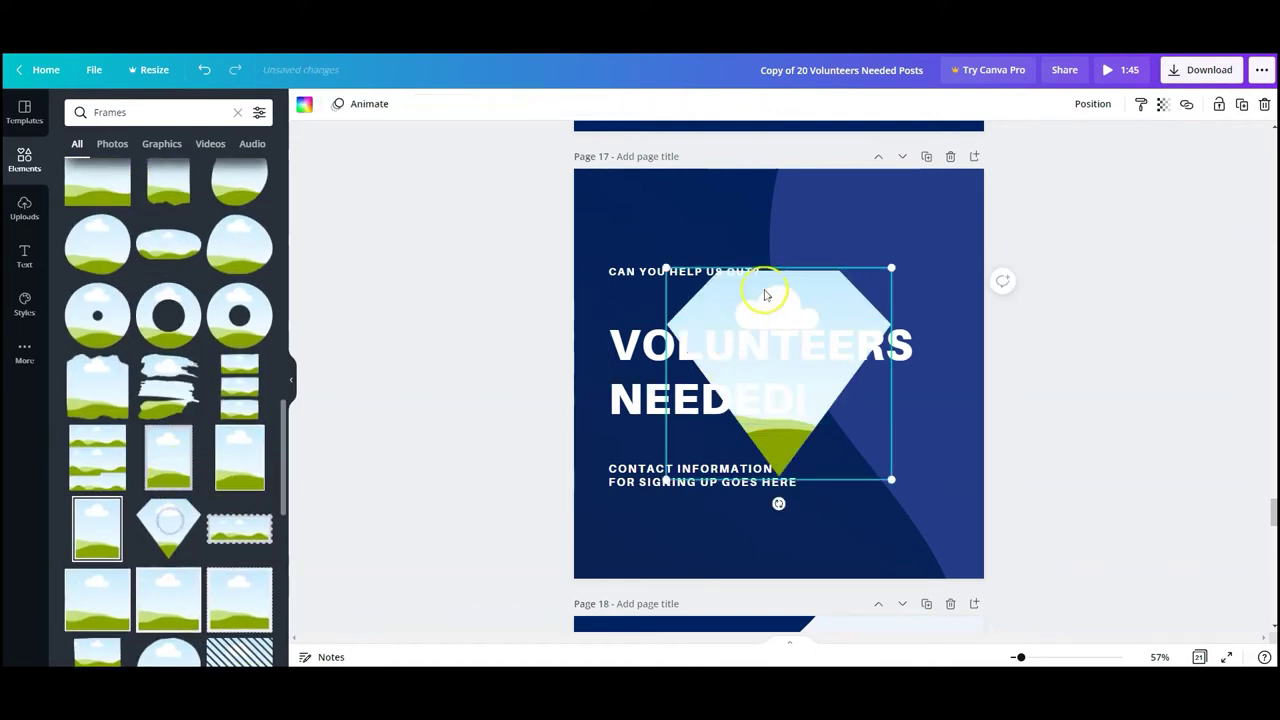
left_click_drag(765, 295, 894, 409)
left_click(236, 111)
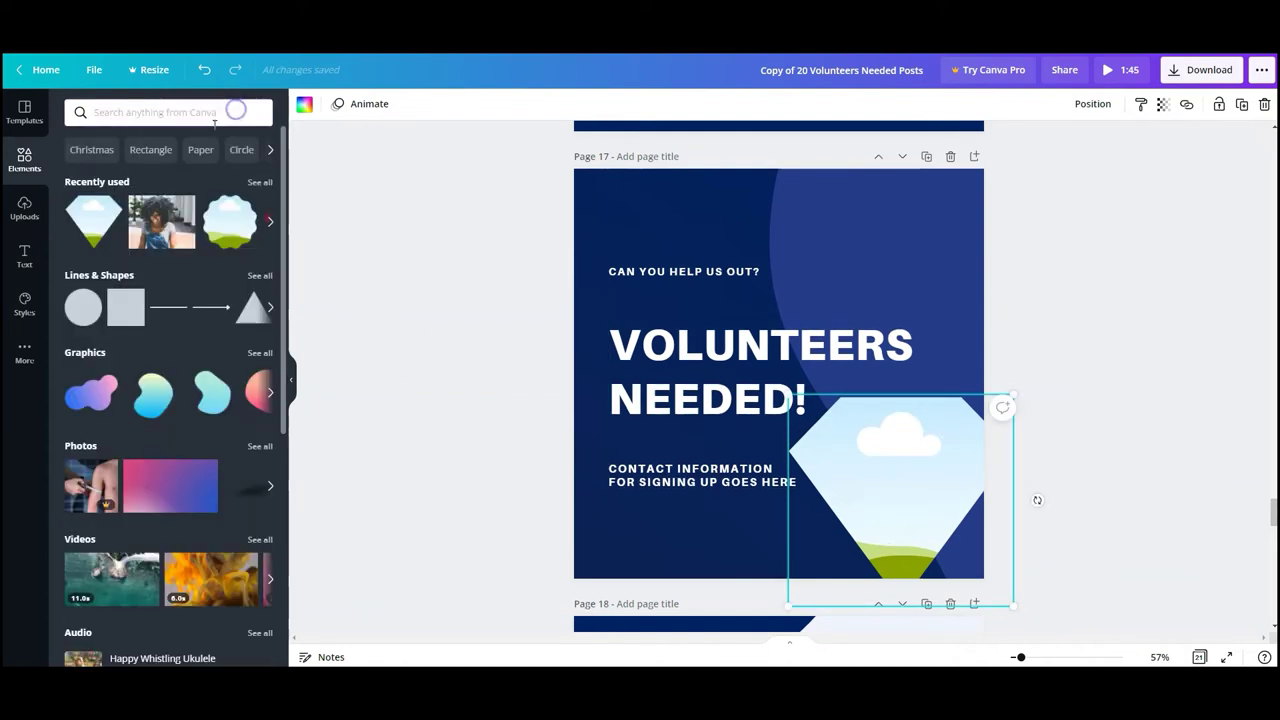
left_click_drag(170, 221, 860, 450)
left_click(880, 463)
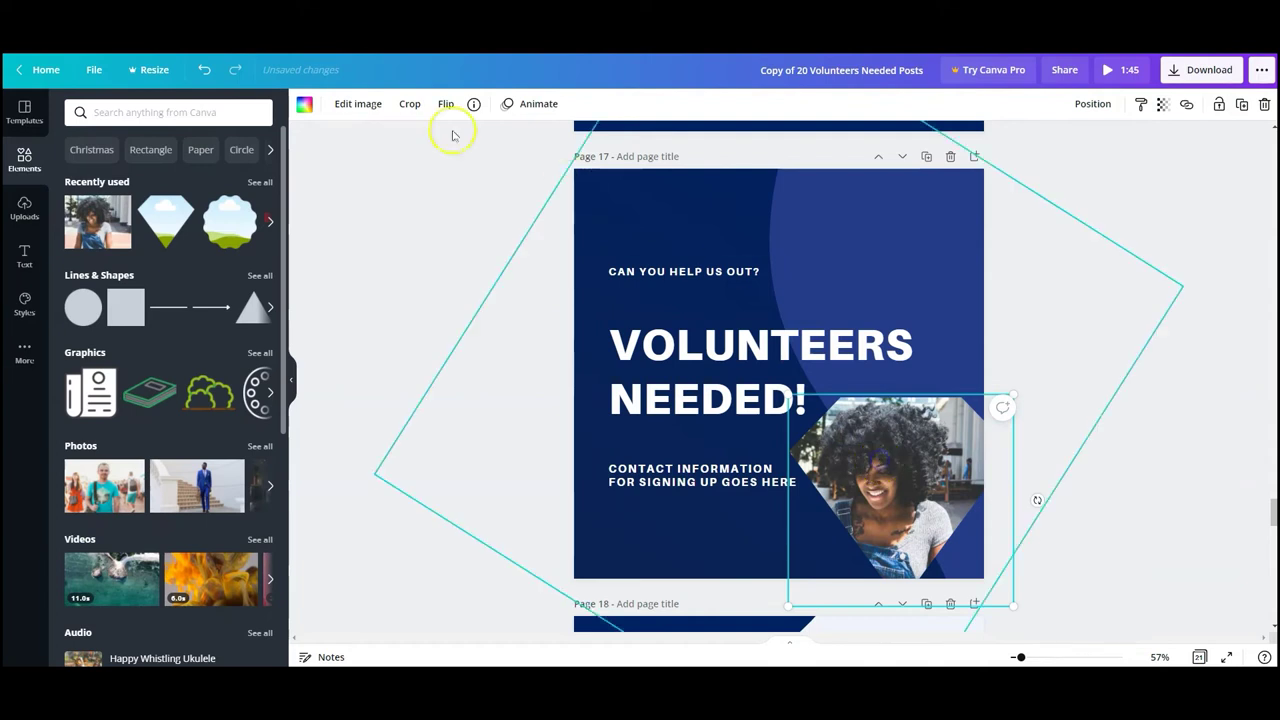
left_click(409, 103)
left_click_drag(835, 507, 899, 483)
left_click(312, 102)
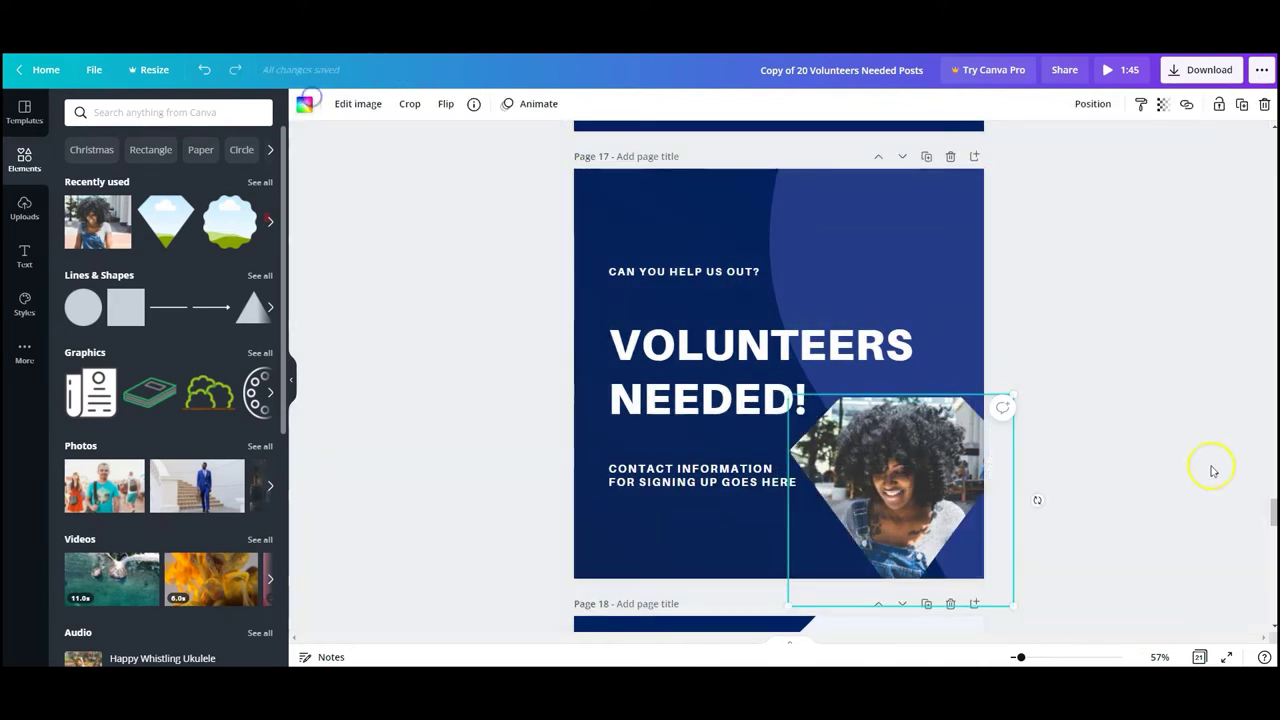
Rerun the 'volunteers' photo search, swap in the CHARITY photo, then detach and delete it.
scroll(674, 206, "down", 2)
left_click(140, 113)
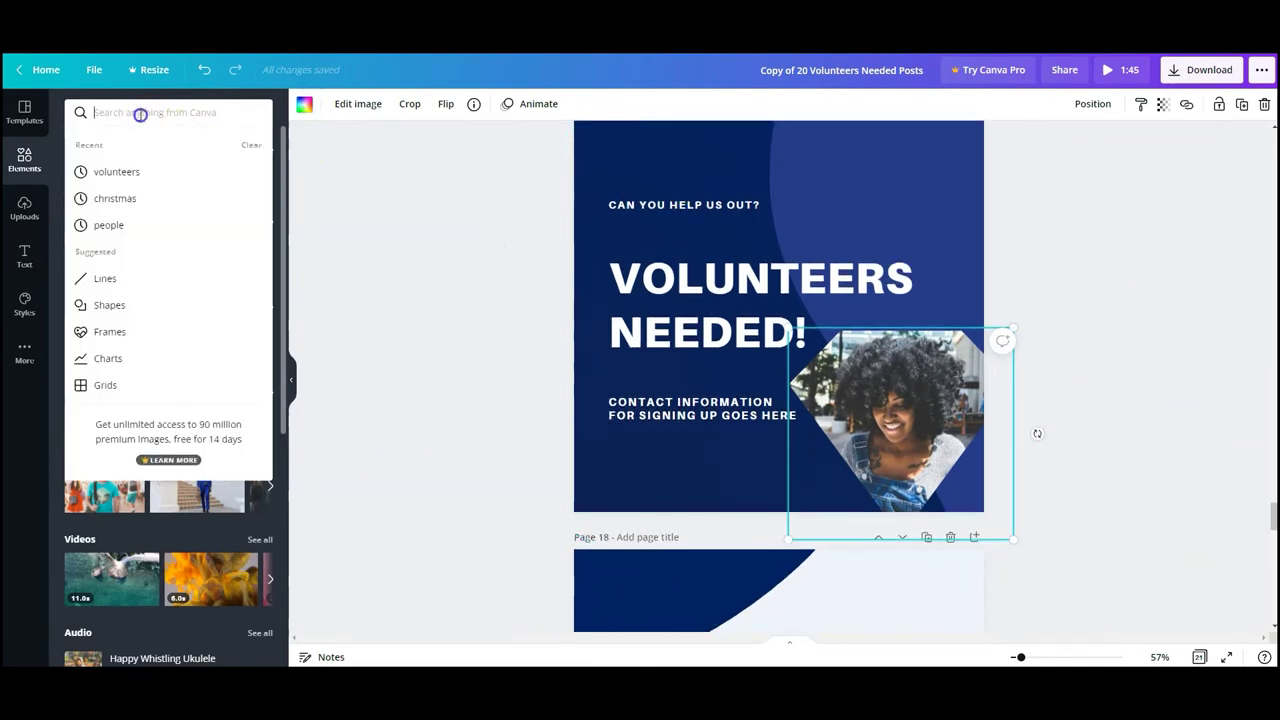
left_click(117, 171)
left_click(112, 144)
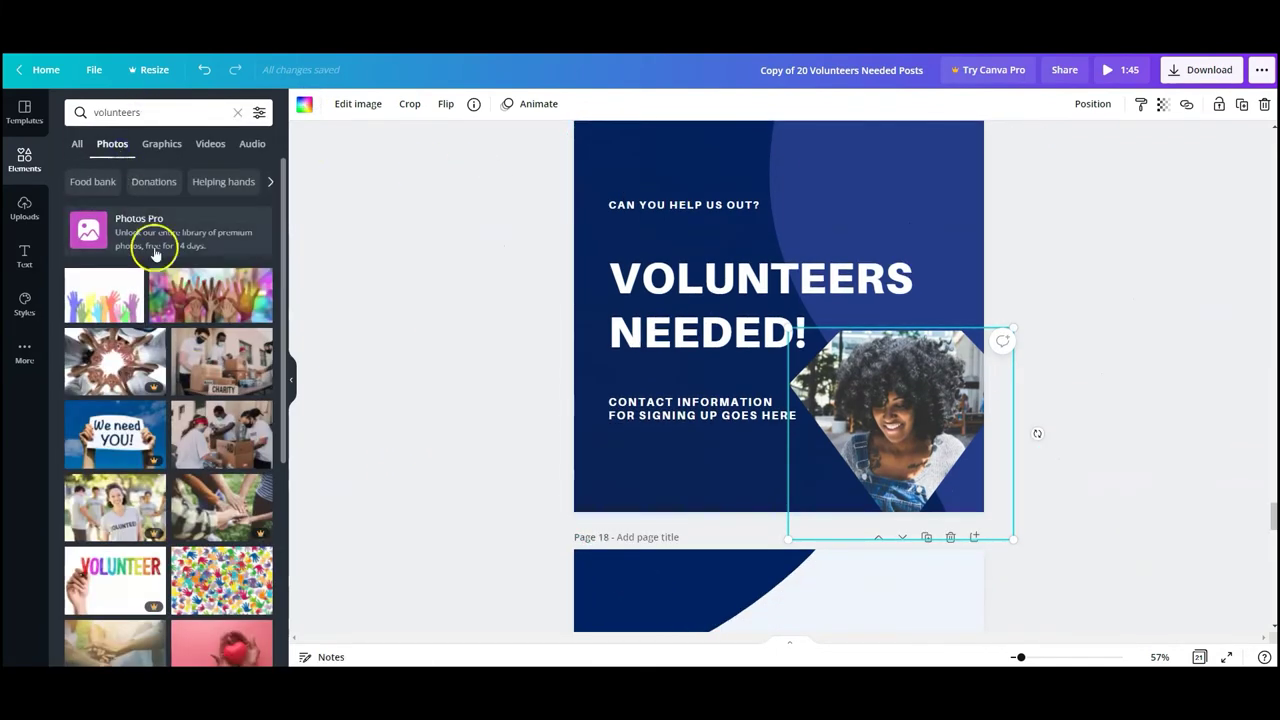
left_click_drag(210, 365, 879, 438)
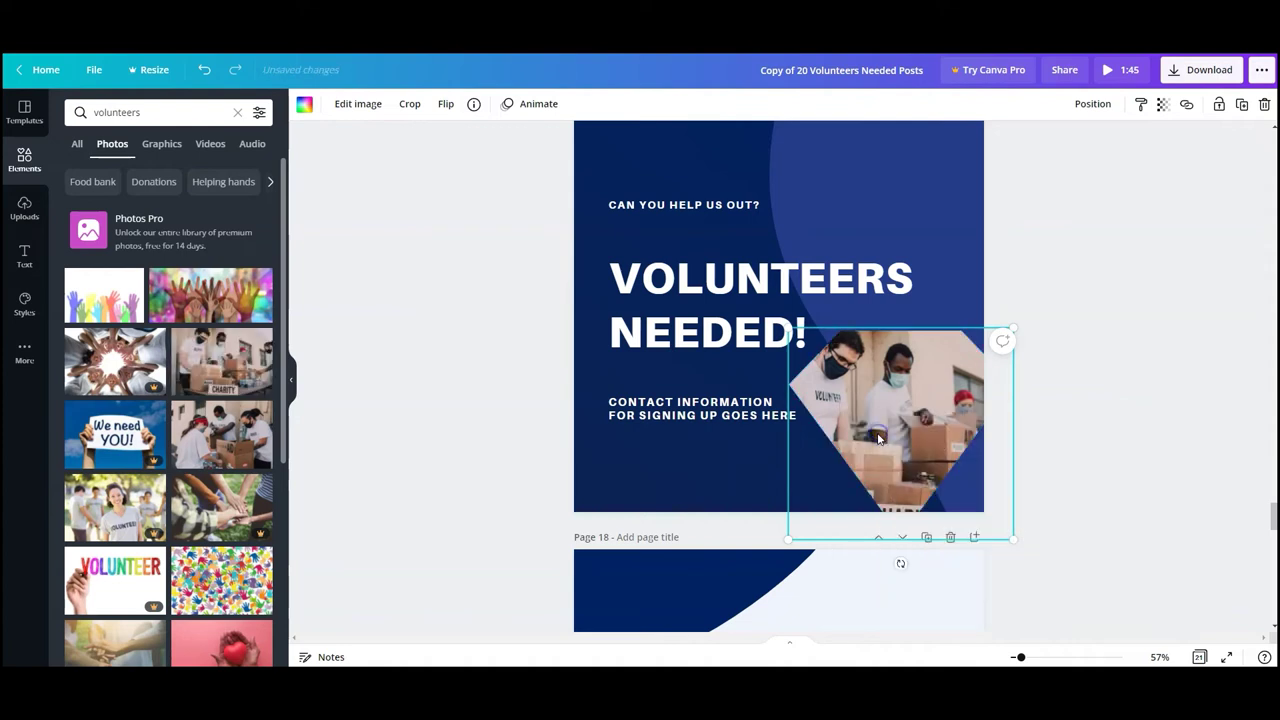
right_click(888, 415)
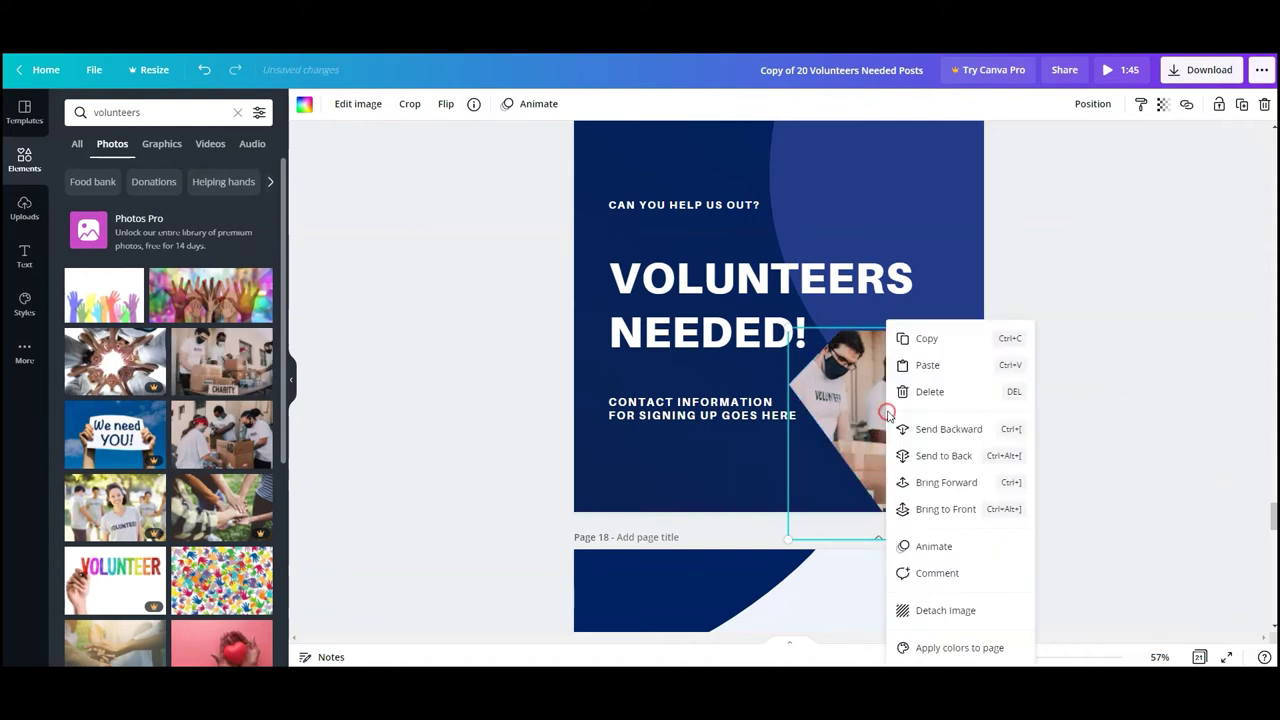
left_click(930, 610)
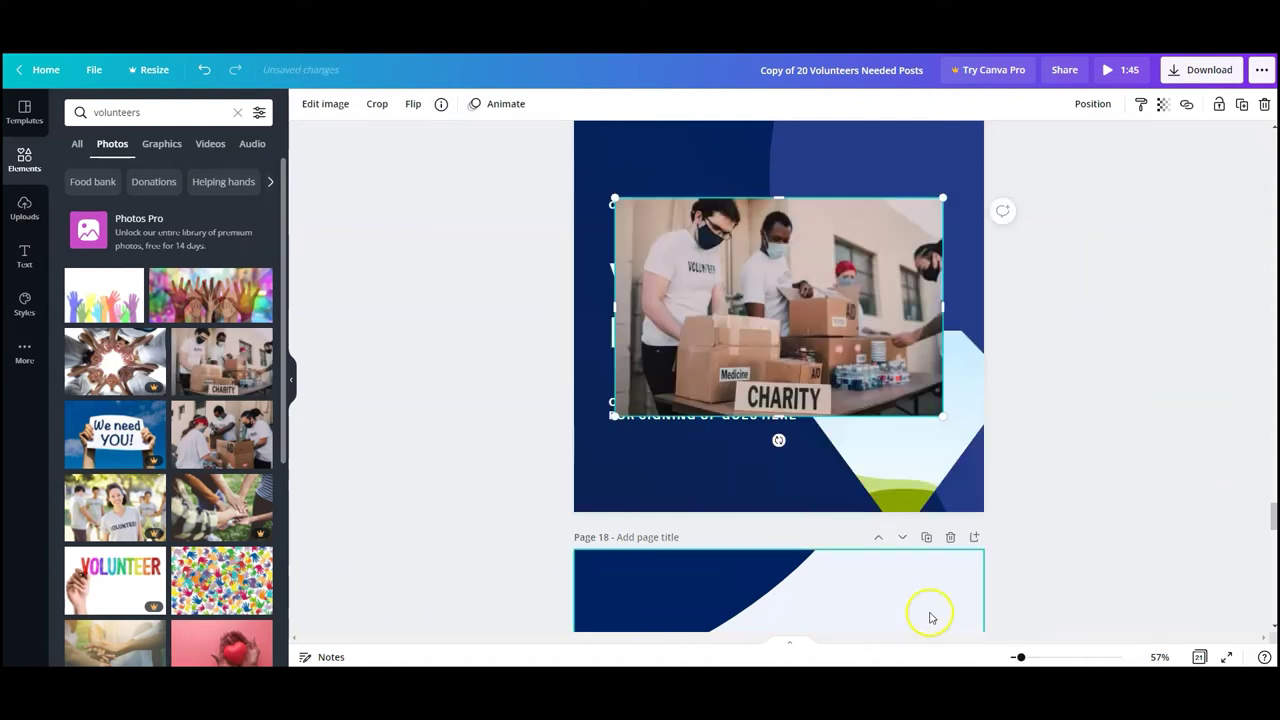
key("Delete")
Drop the photo of volunteers in front of a white van into the diamond frame.
scroll(214, 537, "down", 6)
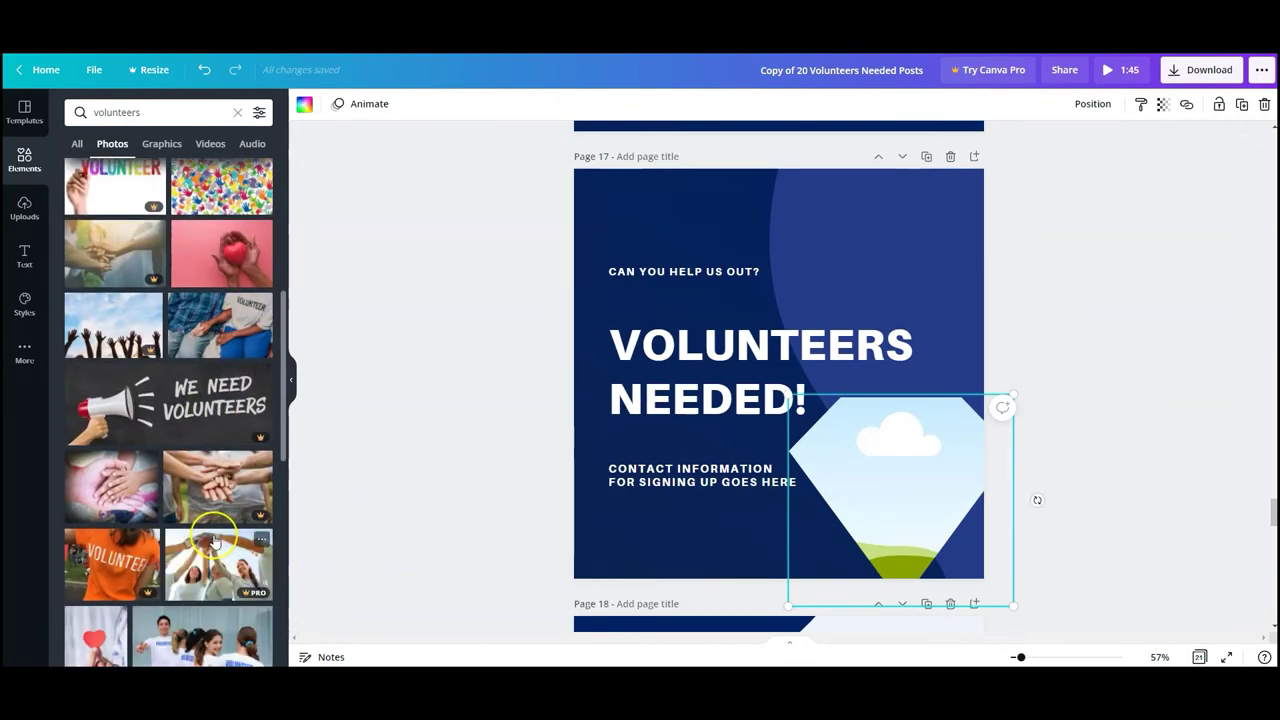
scroll(214, 540, "down", 2)
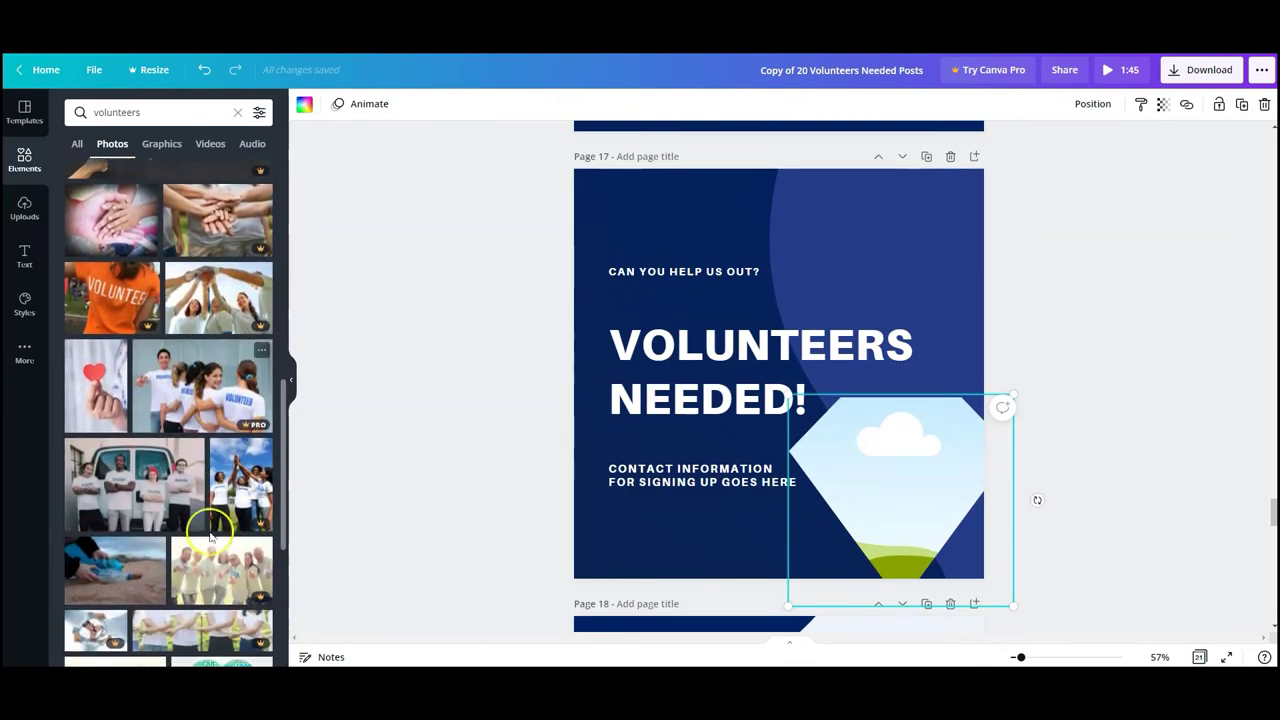
left_click_drag(140, 470, 902, 465)
scroll(865, 500, "down", 5)
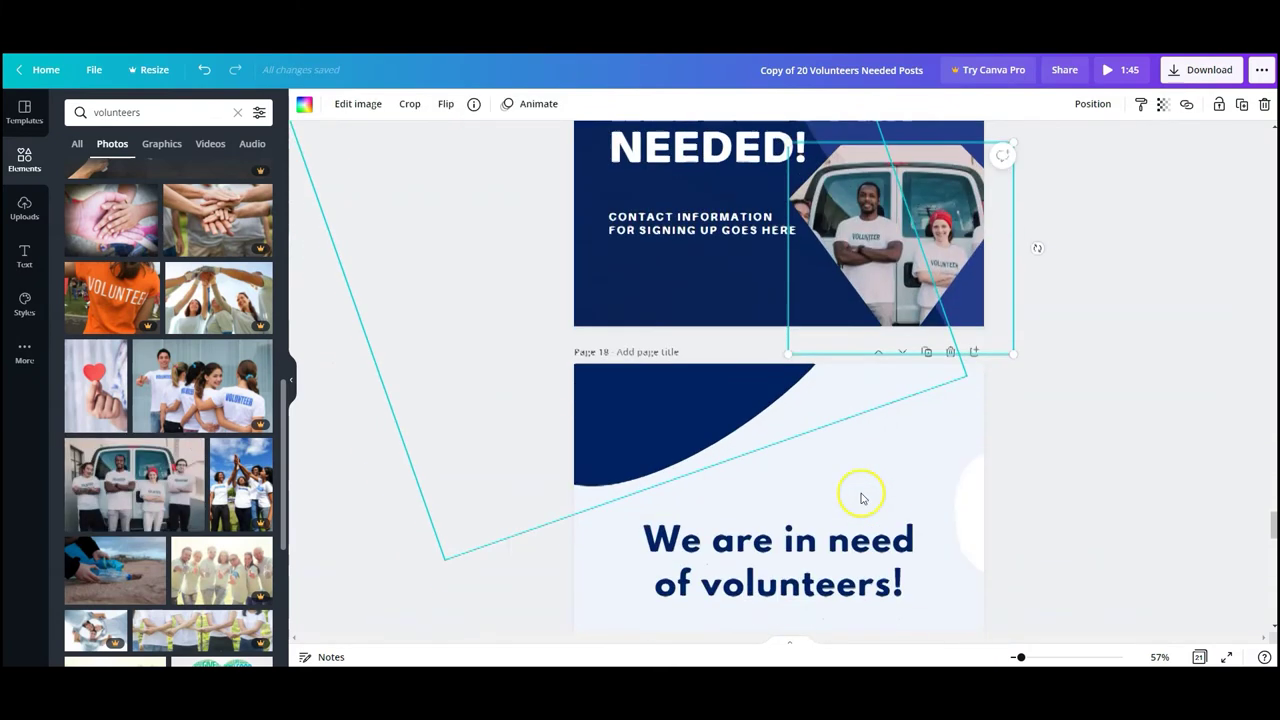
Add a two-column grid to page 18, sized and centred above the heading.
left_click(237, 112)
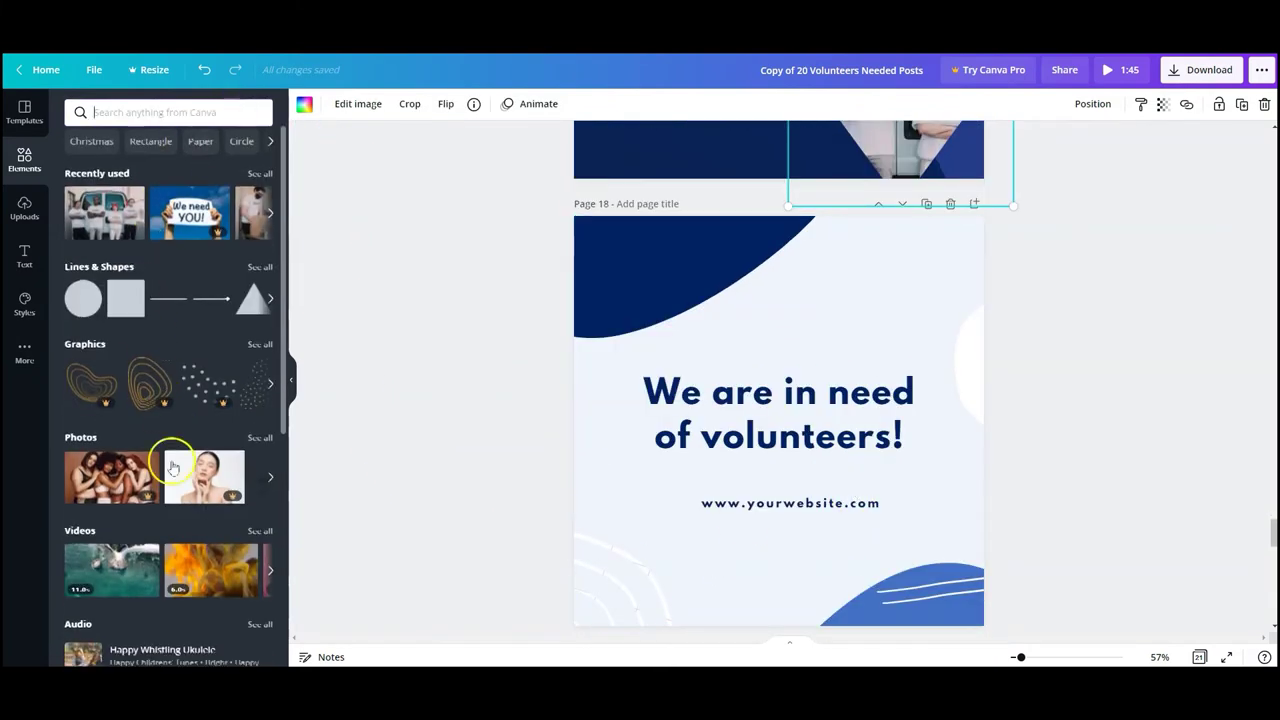
scroll(178, 500, "down", 4)
left_click(259, 588)
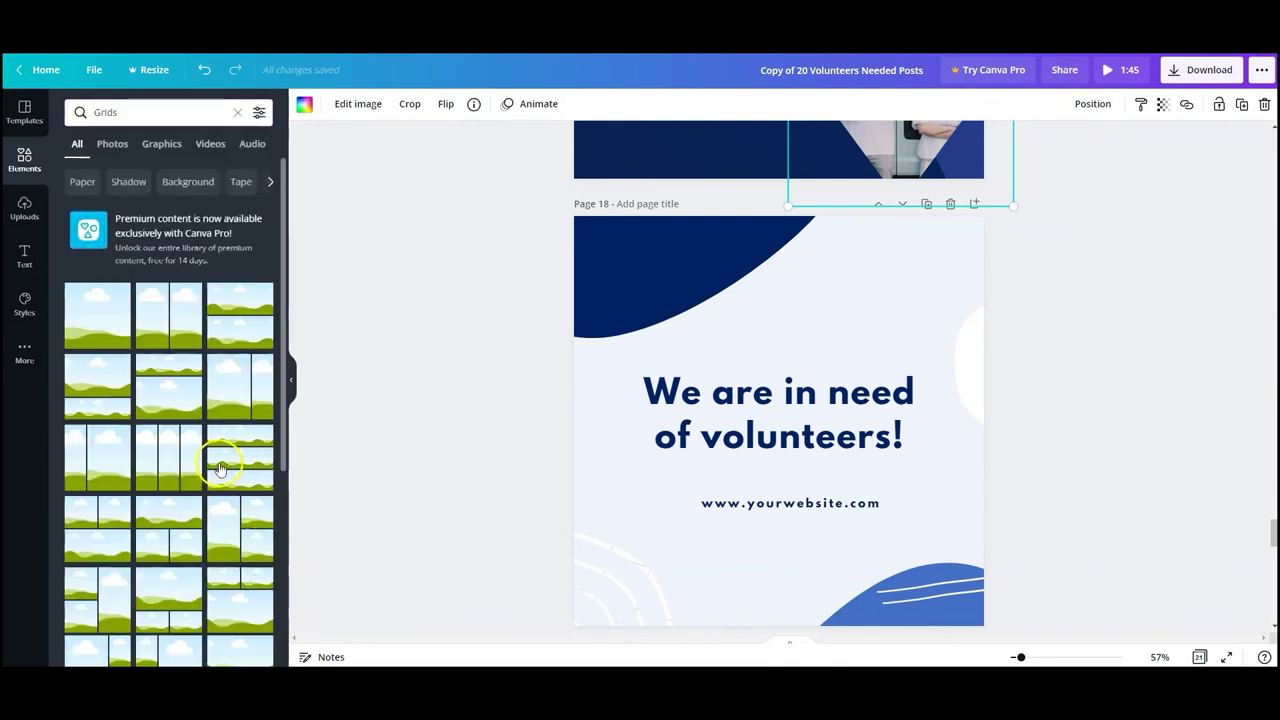
left_click(172, 314)
left_click_drag(984, 625, 739, 290)
left_click_drag(692, 234, 929, 232)
left_click_drag(886, 286, 868, 291)
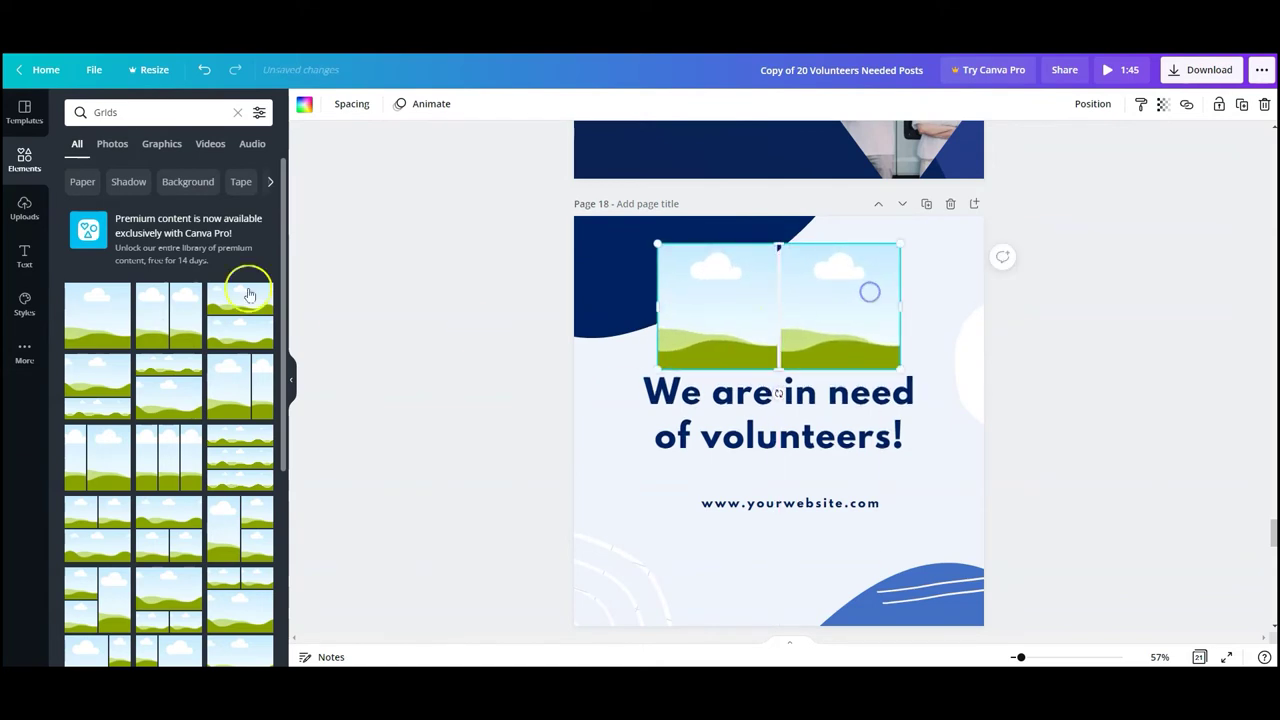
Fill the grid with the $100K and $10,000 uploads and set cell spacing to 21.
left_click(27, 208)
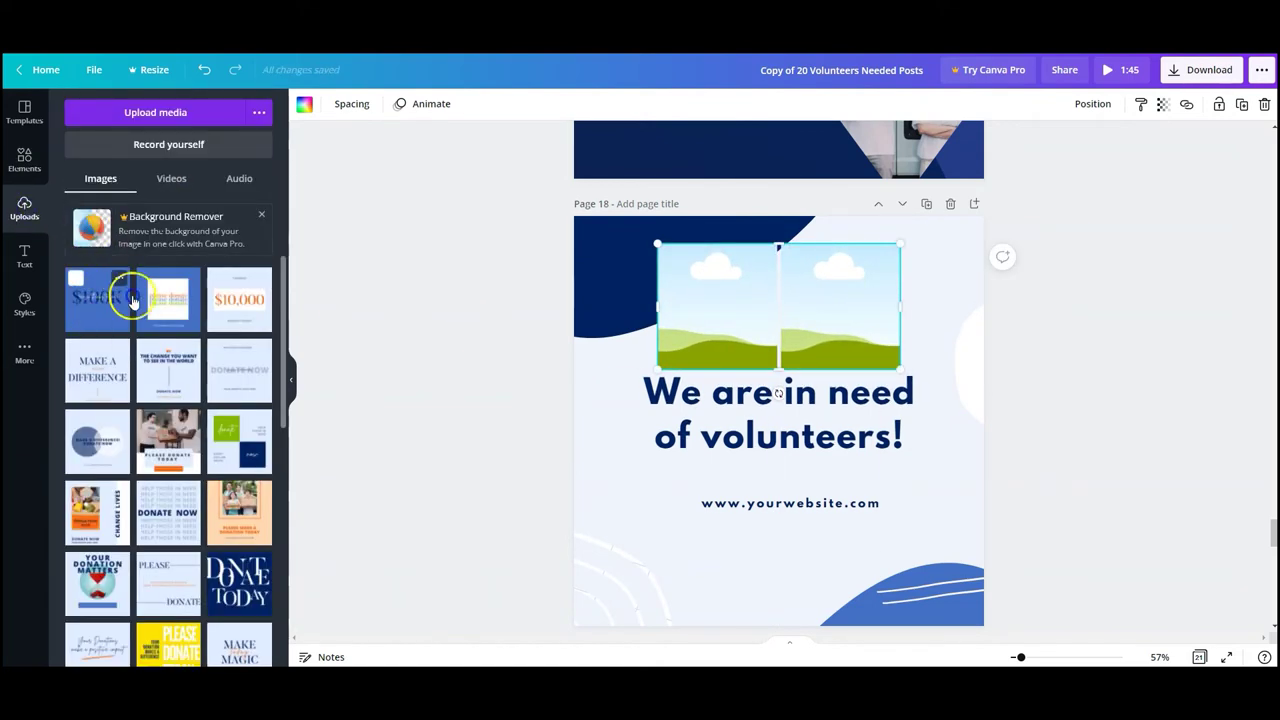
left_click_drag(114, 294, 717, 305)
left_click_drag(359, 322, 840, 306)
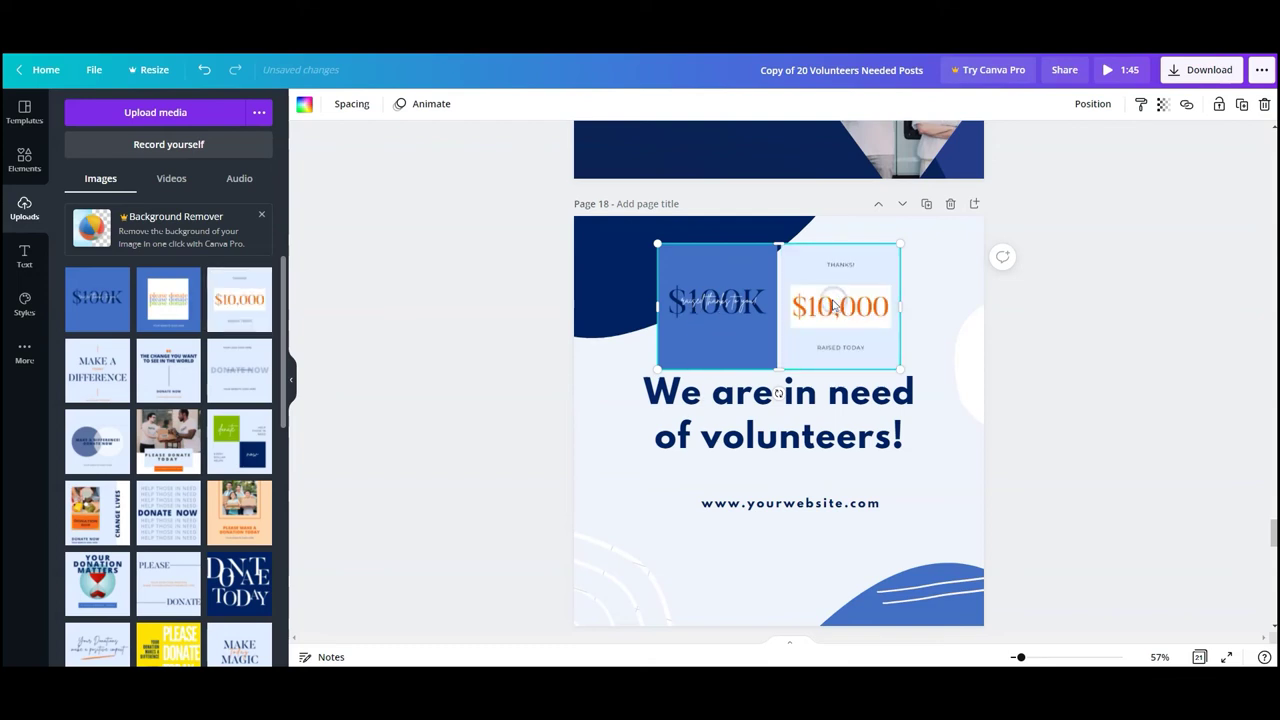
left_click(352, 108)
mouse_move(425, 145)
left_mouse_down()
mouse_move(471, 145)
mouse_move(423, 148)
mouse_move(423, 160)
mouse_move(417, 145)
mouse_move(431, 152)
left_mouse_up()
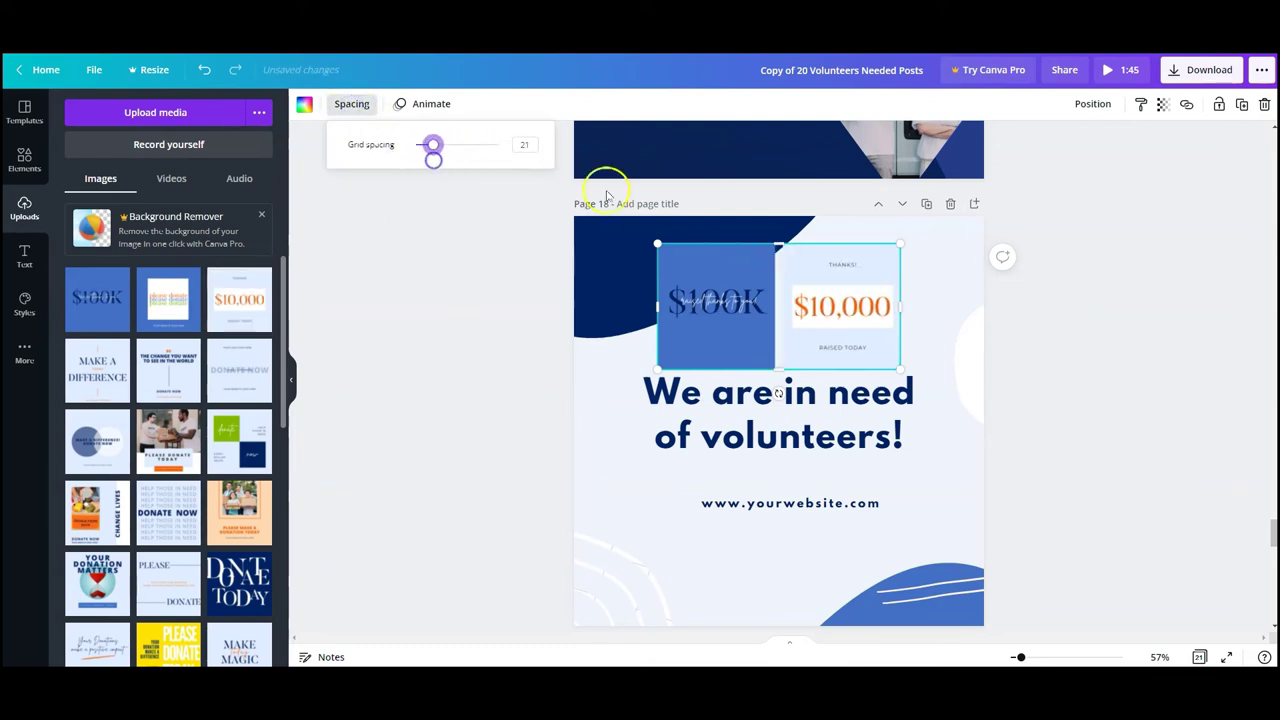